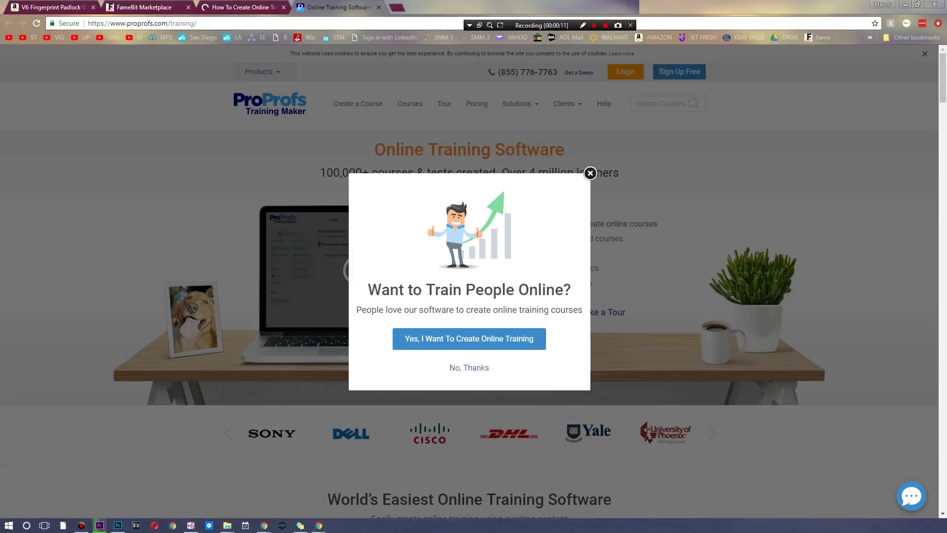
Step: Close the 'Want to Train People Online?' popup, browse the feature sections, and start the free sign-up
{"action": "key", "text": "Escape"}
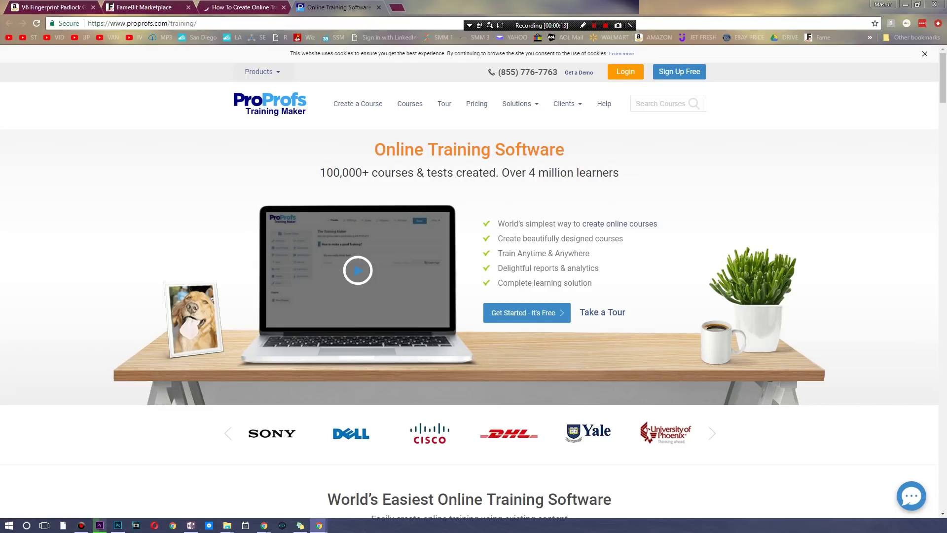
{"action": "scroll", "coordinate": [474, 286], "scroll_direction": "down", "scroll_amount": 3}
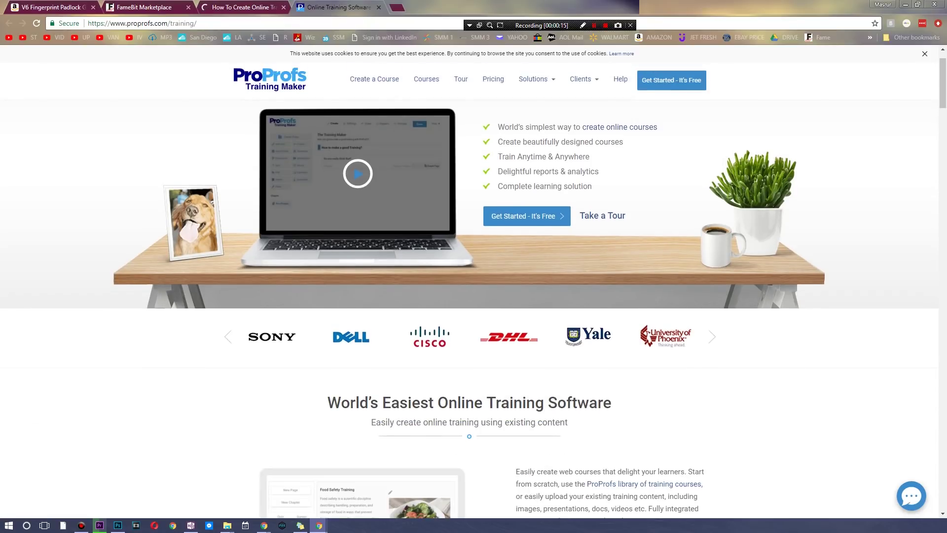
{"action": "scroll", "coordinate": [473, 286], "scroll_direction": "up", "scroll_amount": 3}
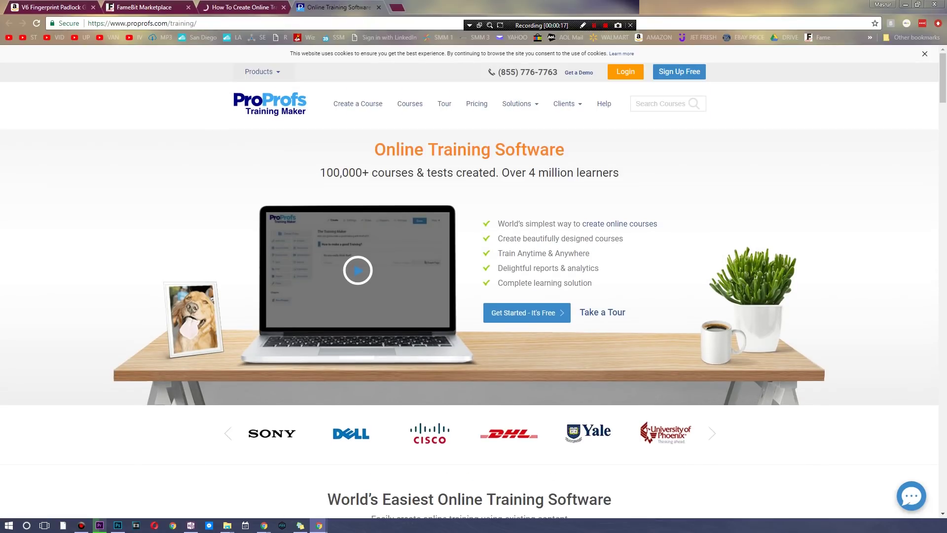
{"action": "scroll", "coordinate": [474, 286], "scroll_direction": "down", "scroll_amount": 5}
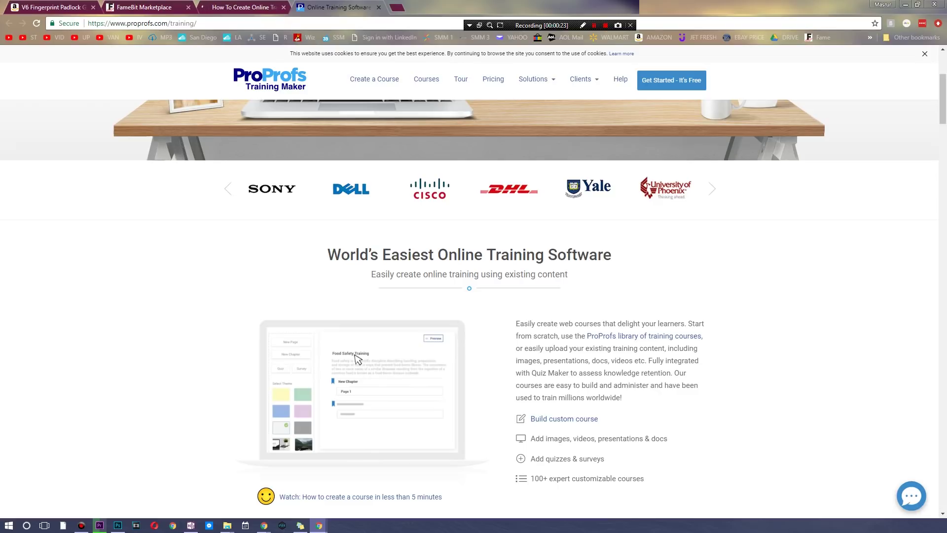
{"action": "scroll", "coordinate": [474, 296], "scroll_direction": "down", "scroll_amount": 2}
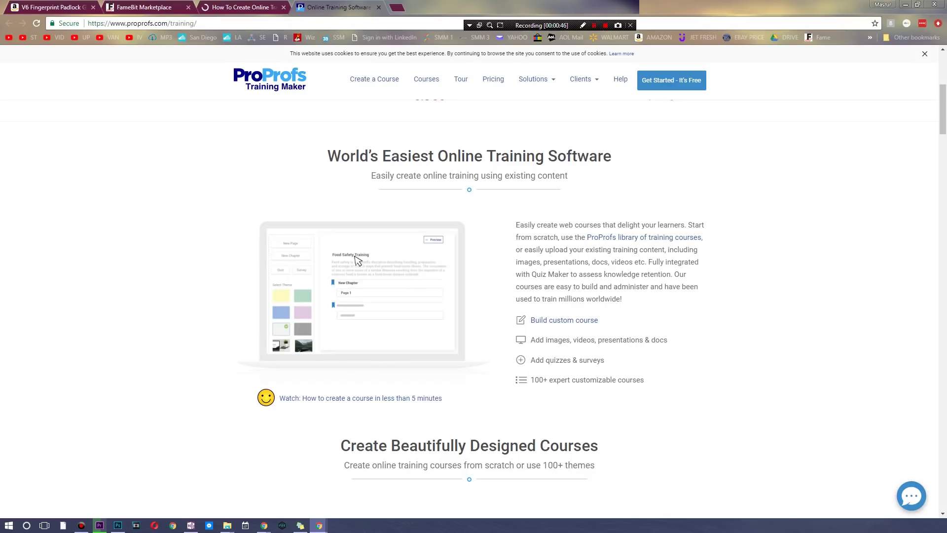
{"action": "scroll", "coordinate": [474, 296], "scroll_direction": "down", "scroll_amount": 5}
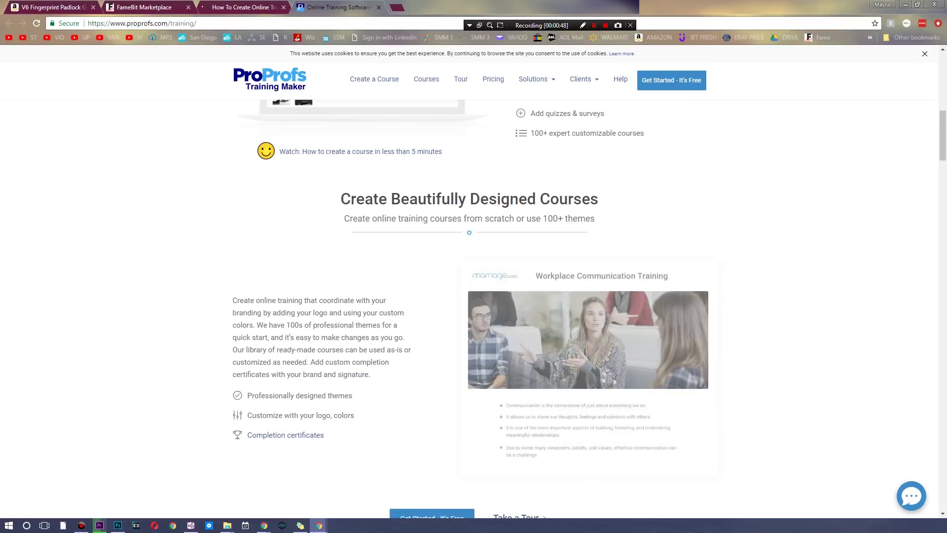
{"action": "scroll", "coordinate": [474, 296], "scroll_direction": "down", "scroll_amount": 14}
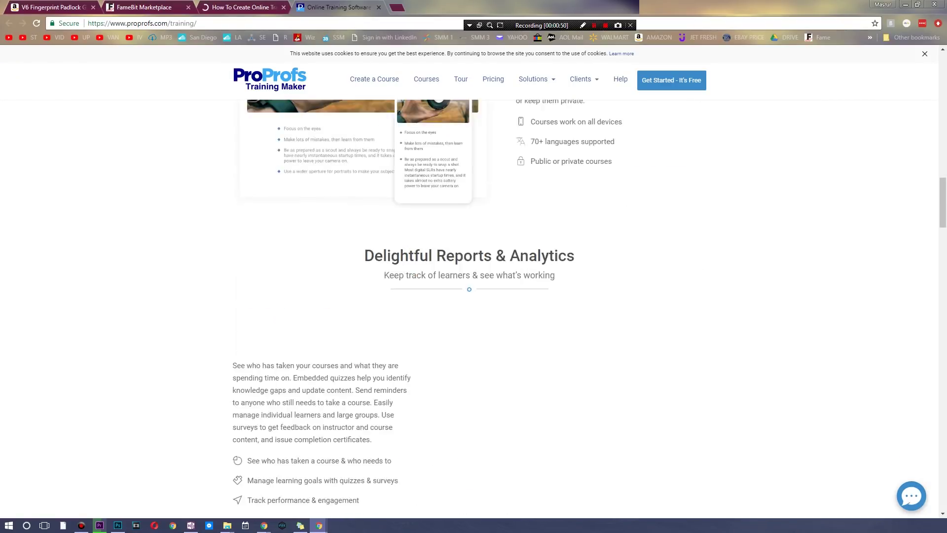
{"action": "scroll", "coordinate": [473, 296], "scroll_direction": "down", "scroll_amount": 15}
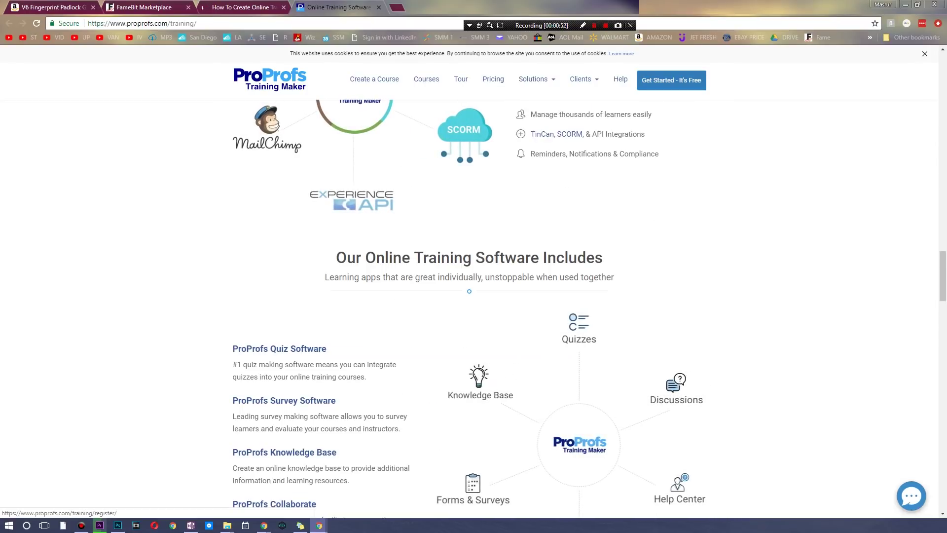
{"action": "scroll", "coordinate": [668, 87], "scroll_direction": "down", "scroll_amount": 8}
{"action": "scroll", "coordinate": [668, 89], "scroll_direction": "up", "scroll_amount": 5}
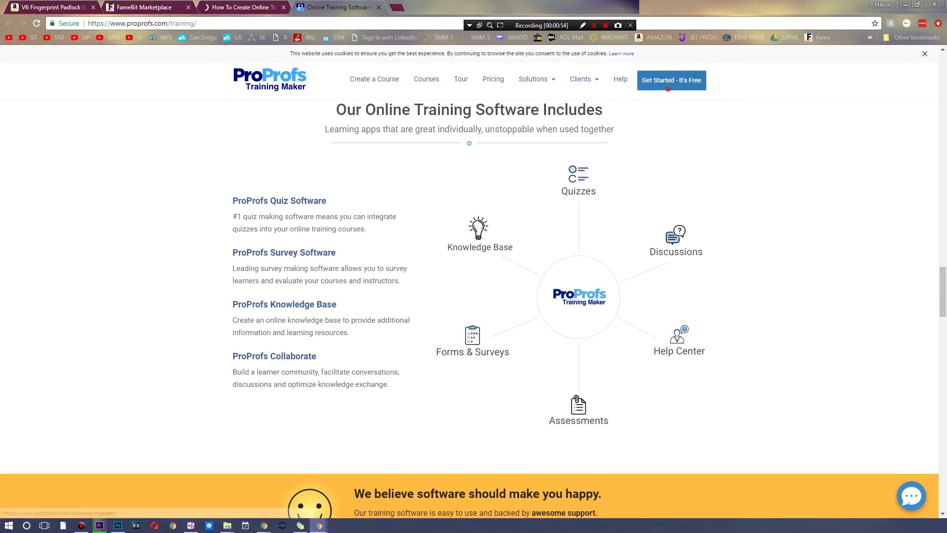
{"action": "left_click", "coordinate": [668, 89]}
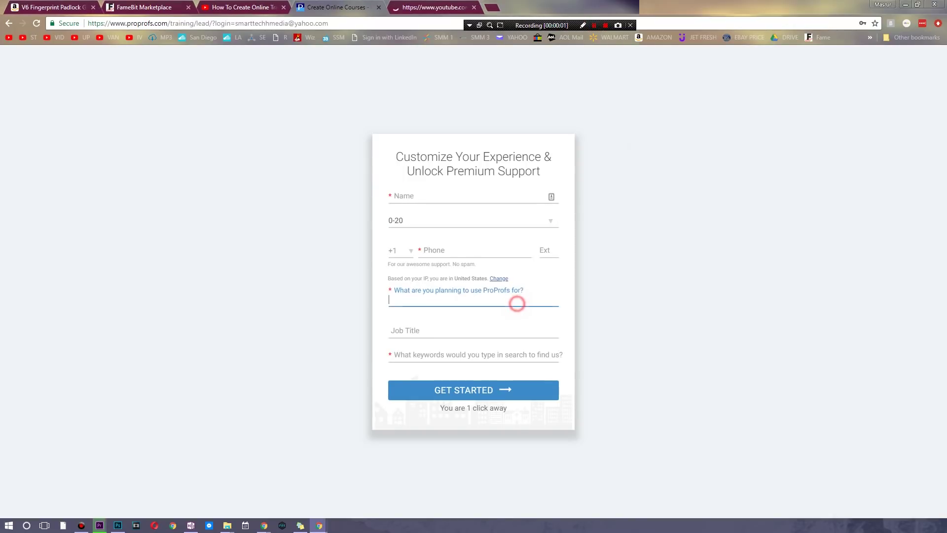
Step: Answer the search-keywords question to complete the profile form
{"action": "left_click", "coordinate": [489, 354]}
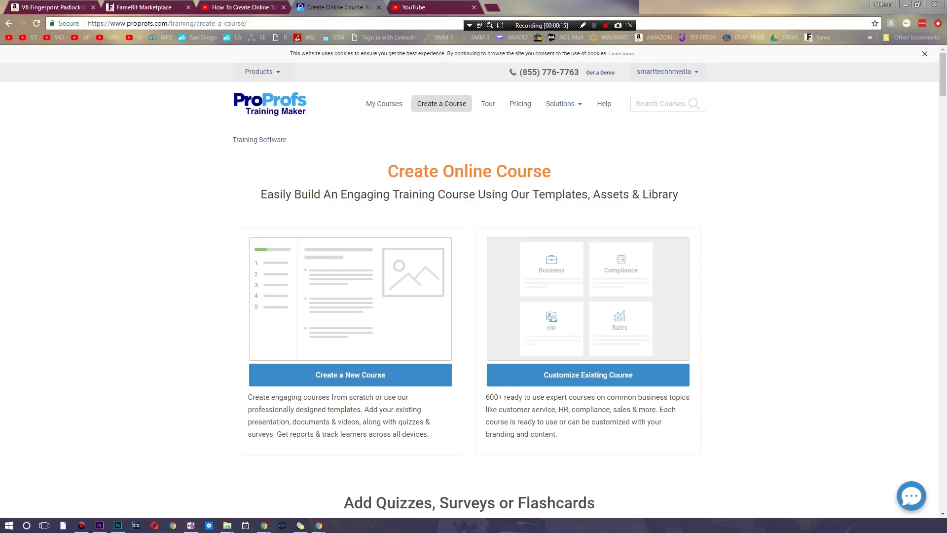
Step: Scroll through the Create Online Course options for new courses, quizzes, surveys and flashcards, then return to the top
{"action": "scroll", "coordinate": [474, 286], "scroll_direction": "down", "scroll_amount": 3}
{"action": "scroll", "coordinate": [473, 287], "scroll_direction": "up", "scroll_amount": 3}
{"action": "scroll", "coordinate": [470, 290], "scroll_direction": "down", "scroll_amount": 2}
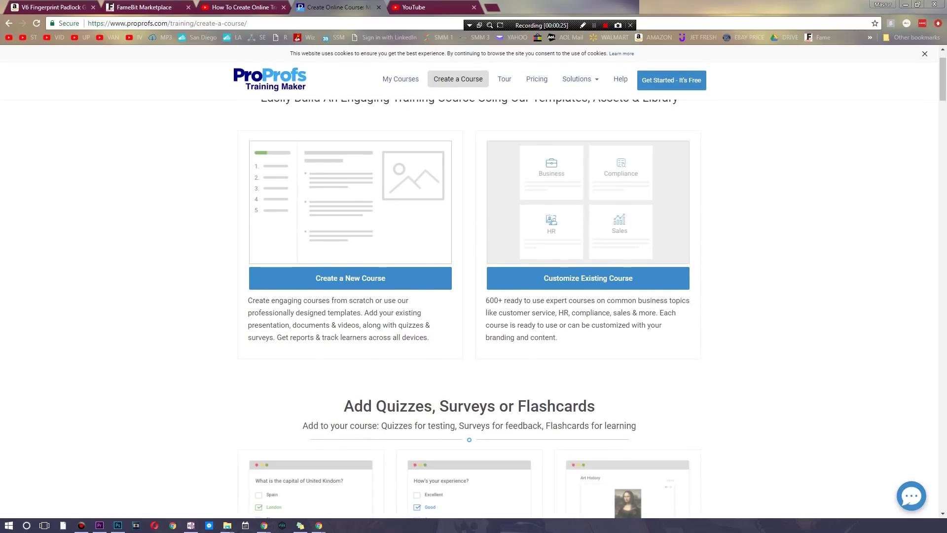
{"action": "scroll", "coordinate": [469, 290], "scroll_direction": "up", "scroll_amount": 2}
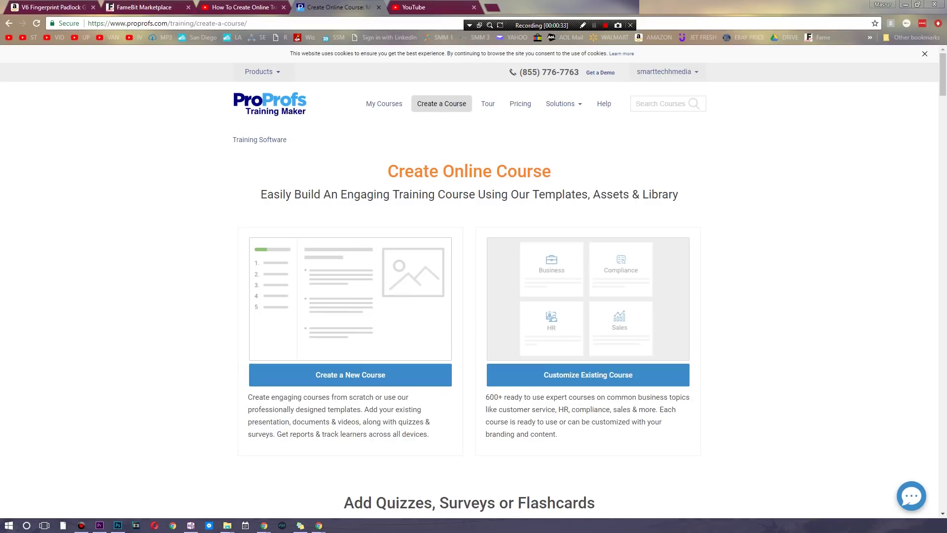
{"action": "scroll", "coordinate": [469, 290], "scroll_direction": "down", "scroll_amount": 7}
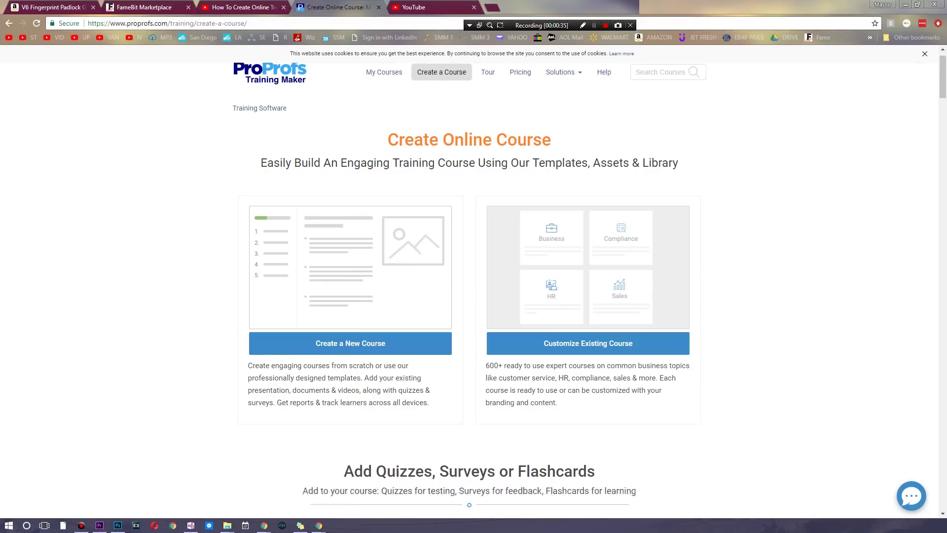
{"action": "scroll", "coordinate": [469, 290], "scroll_direction": "down", "scroll_amount": 2}
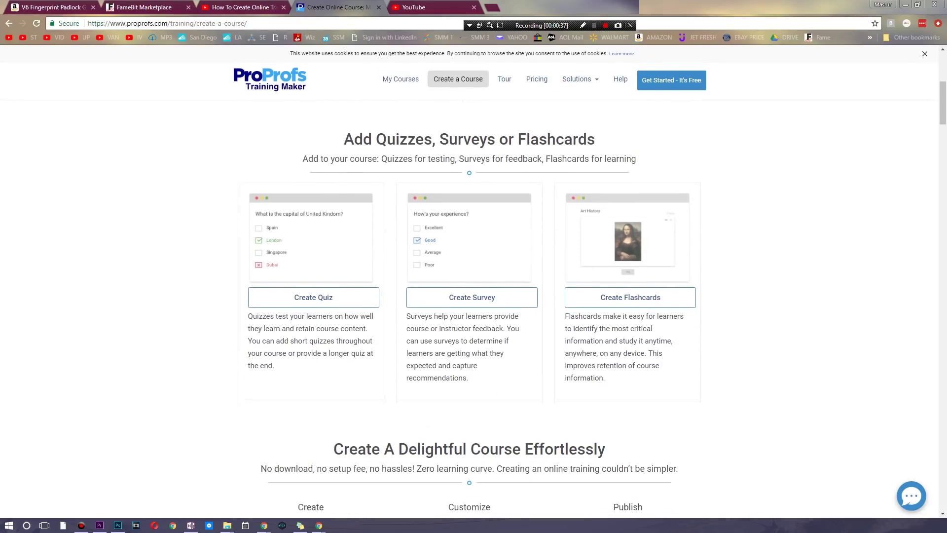
{"action": "scroll", "coordinate": [470, 290], "scroll_direction": "up", "scroll_amount": 2}
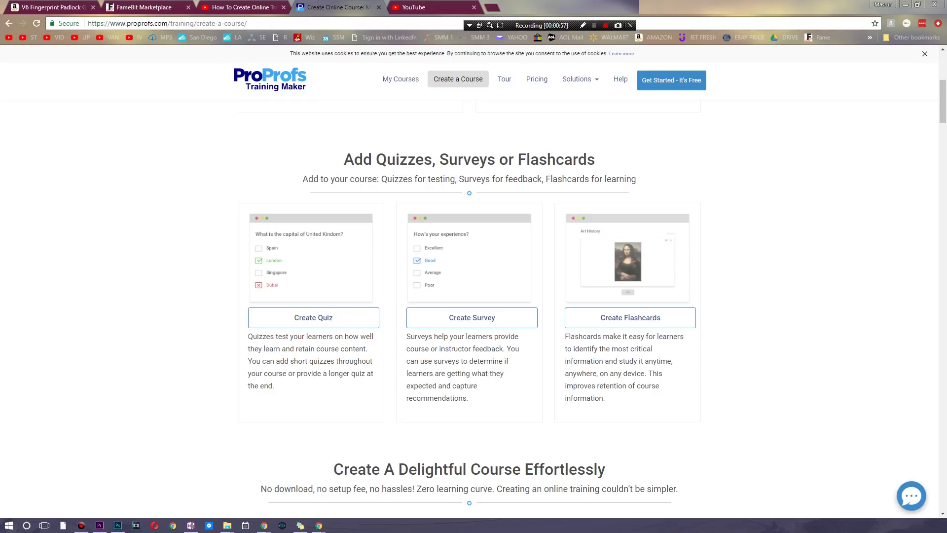
{"action": "scroll", "coordinate": [469, 309], "scroll_direction": "down", "scroll_amount": 6}
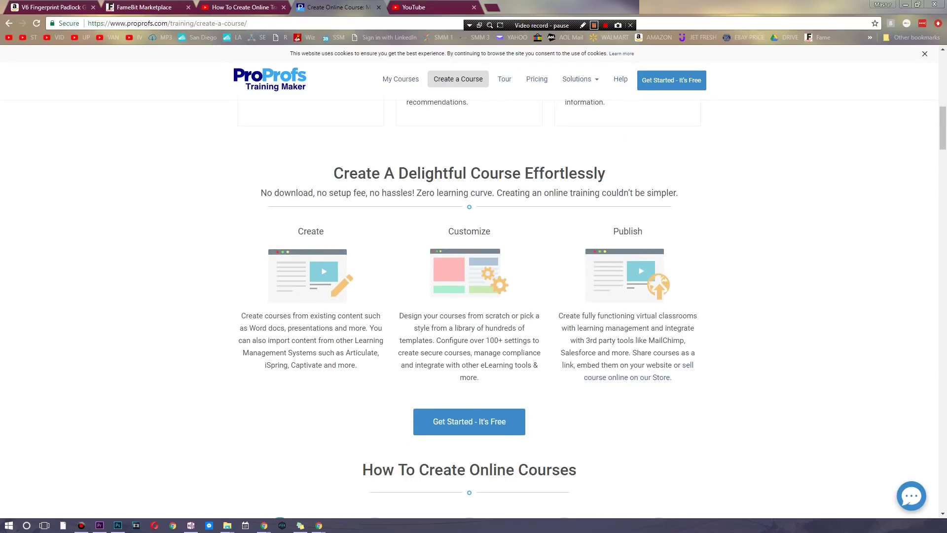
{"action": "scroll", "coordinate": [597, 32], "scroll_direction": "up", "scroll_amount": 10}
{"action": "scroll", "coordinate": [616, 207], "scroll_direction": "up", "scroll_amount": 3}
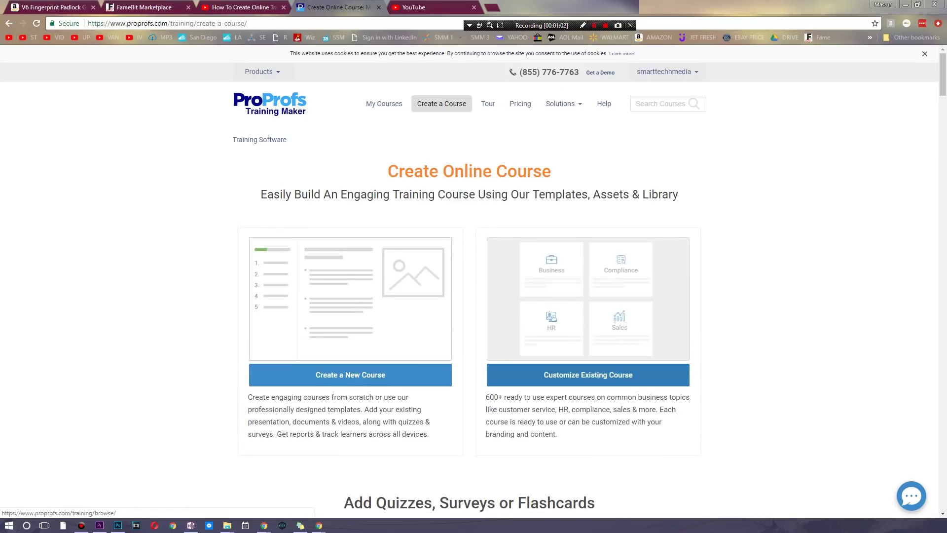
Step: Browse the ready-made courses and preview Ethics Training in the Workplace
{"action": "left_click", "coordinate": [646, 380]}
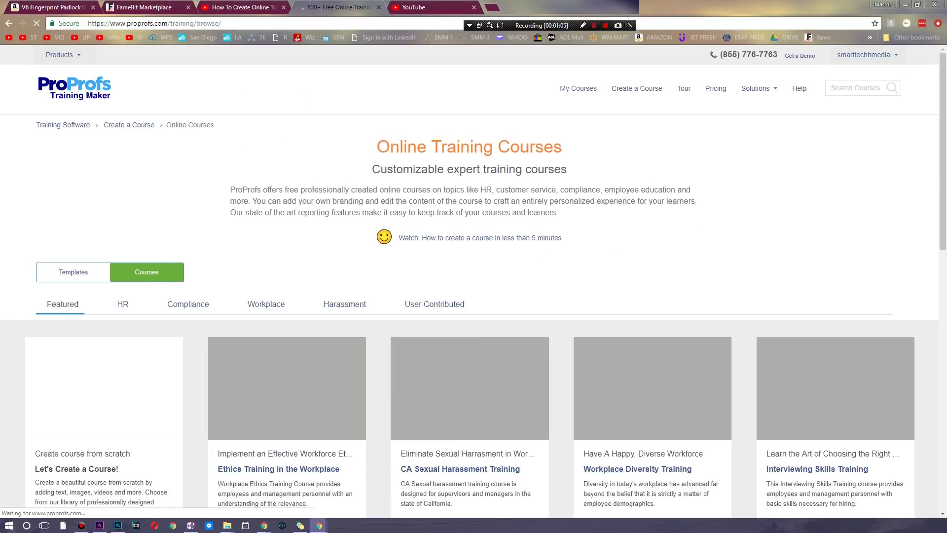
{"action": "scroll", "coordinate": [286, 197], "scroll_direction": "down", "scroll_amount": 5}
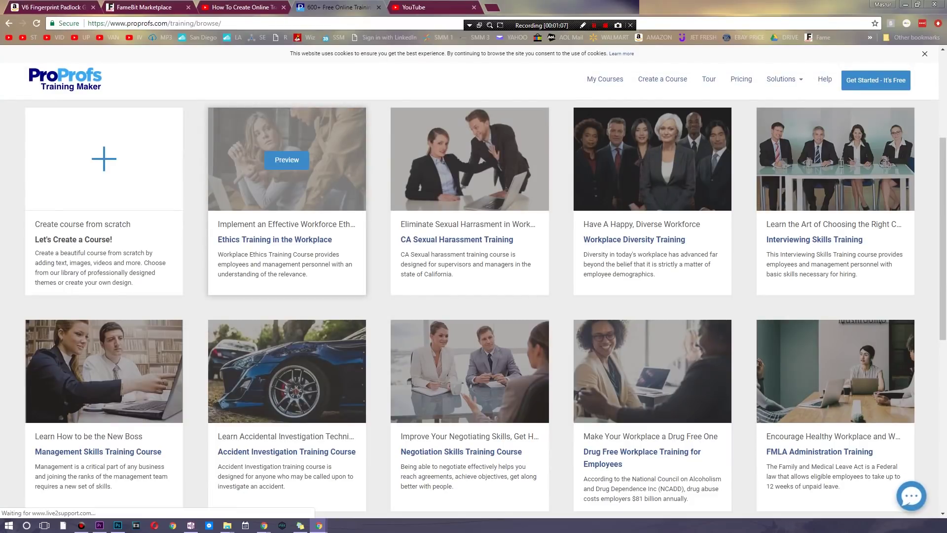
{"action": "left_click", "coordinate": [287, 160]}
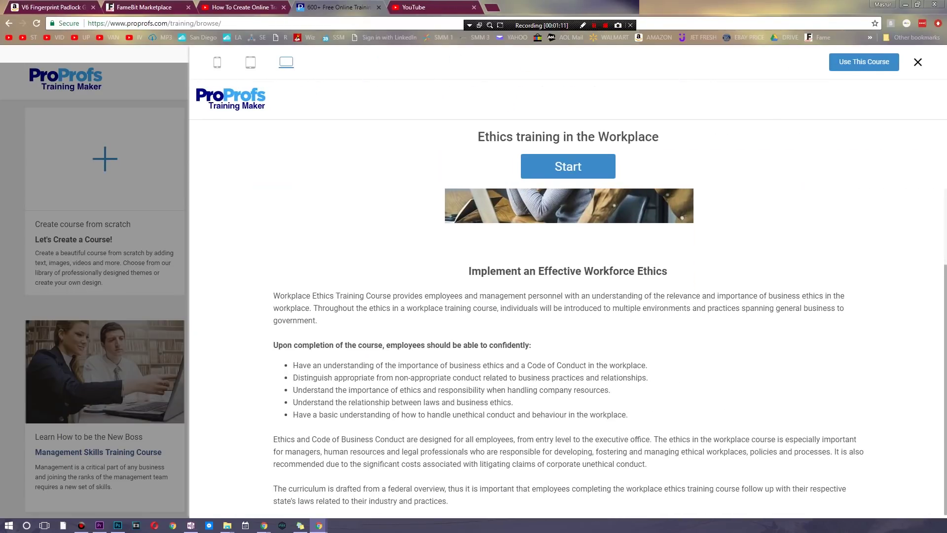
Step: Start the previewed course, entering a placeholder learner first and last name
{"action": "left_click", "coordinate": [554, 162]}
{"action": "left_click", "coordinate": [504, 244]}
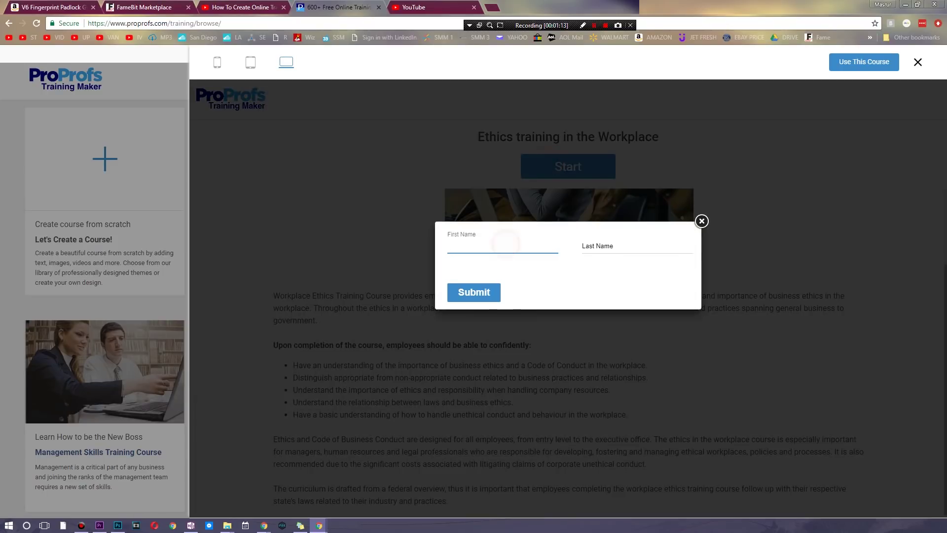
{"action": "type", "text": "fgvff"}
{"action": "left_click", "coordinate": [649, 249]}
{"action": "type", "text": "gfdfgf"}
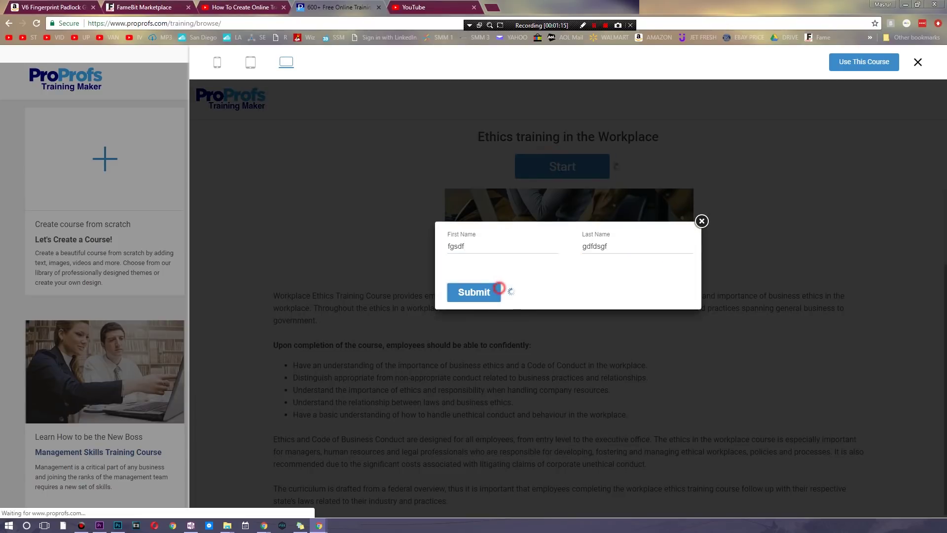
{"action": "left_click", "coordinate": [493, 291]}
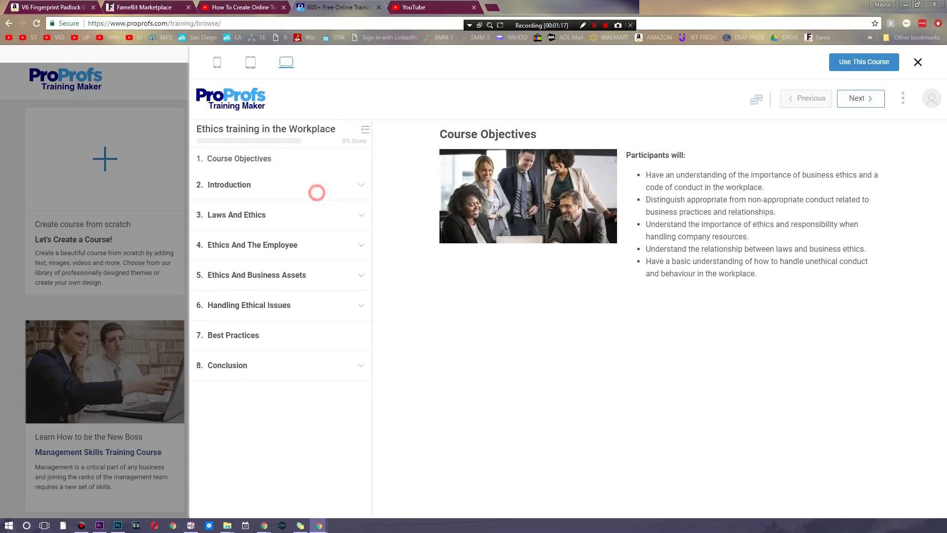
Step: Advance two lessons, open the Ethical Issues In Business lesson, then close the preview
{"action": "left_click", "coordinate": [861, 98]}
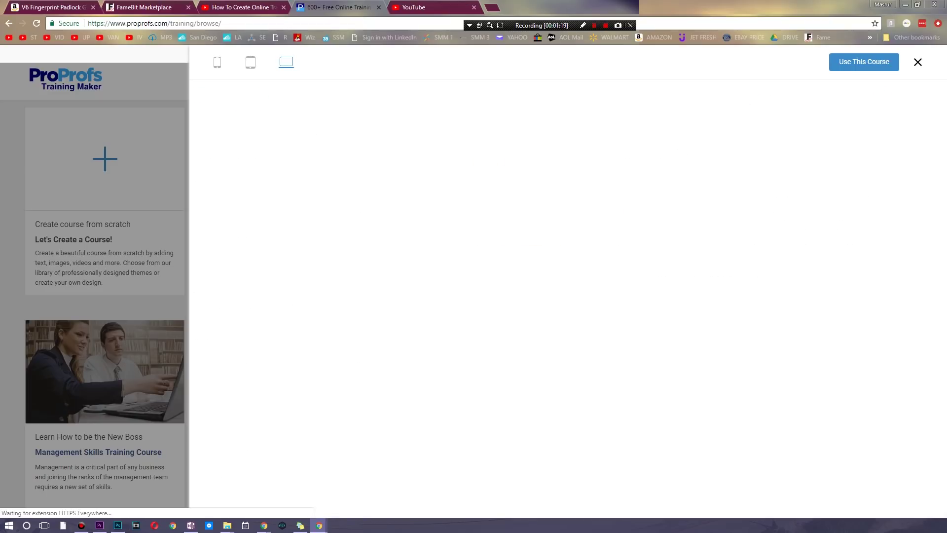
{"action": "left_click", "coordinate": [860, 99]}
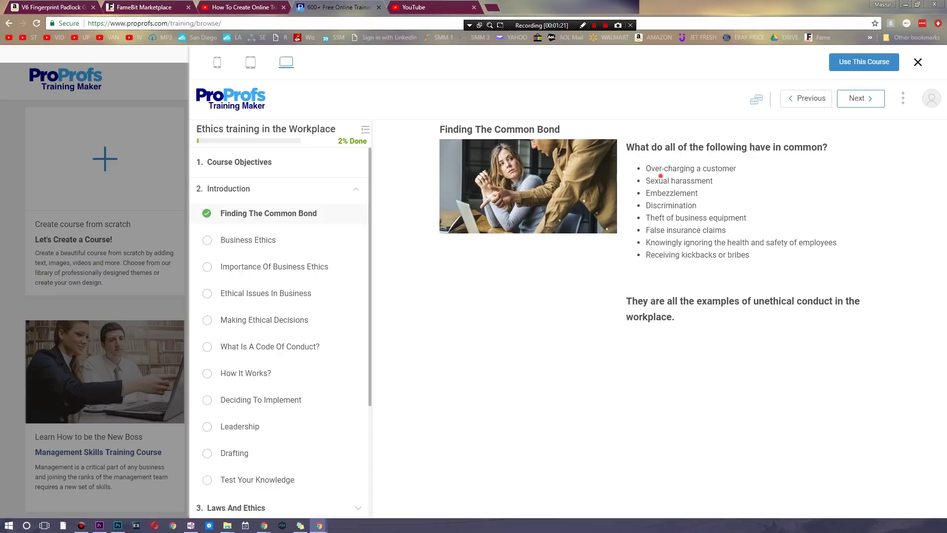
{"action": "scroll", "coordinate": [303, 227], "scroll_direction": "down", "scroll_amount": 3}
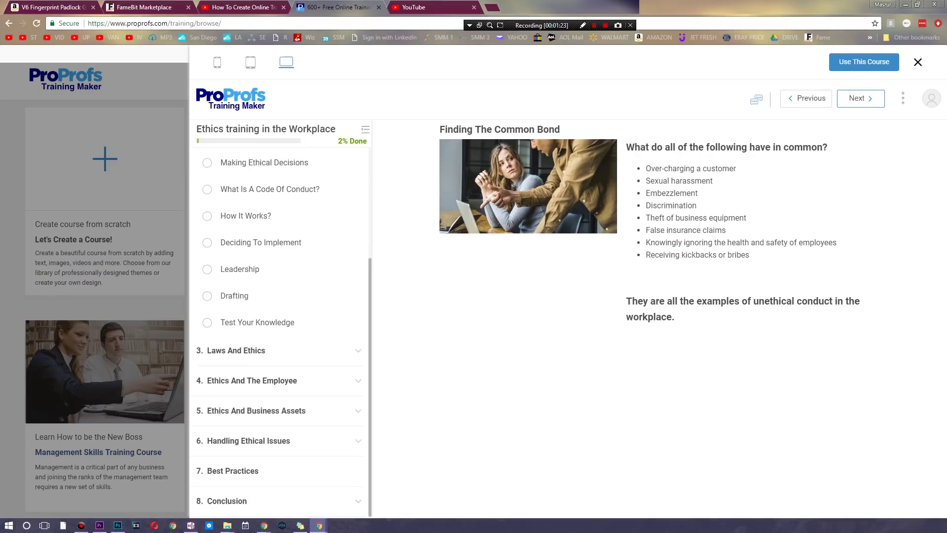
{"action": "scroll", "coordinate": [302, 227], "scroll_direction": "up", "scroll_amount": 3}
{"action": "left_click", "coordinate": [304, 293]}
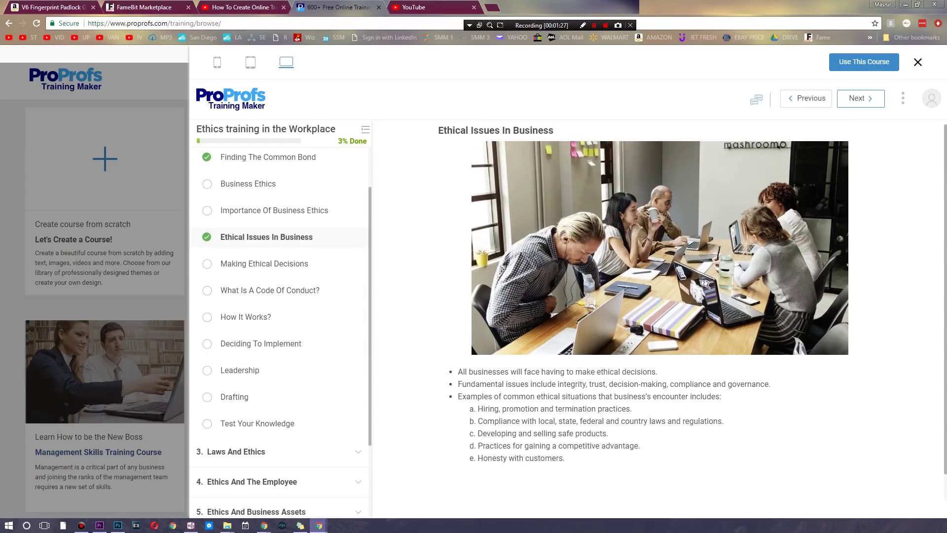
{"action": "left_click", "coordinate": [918, 62]}
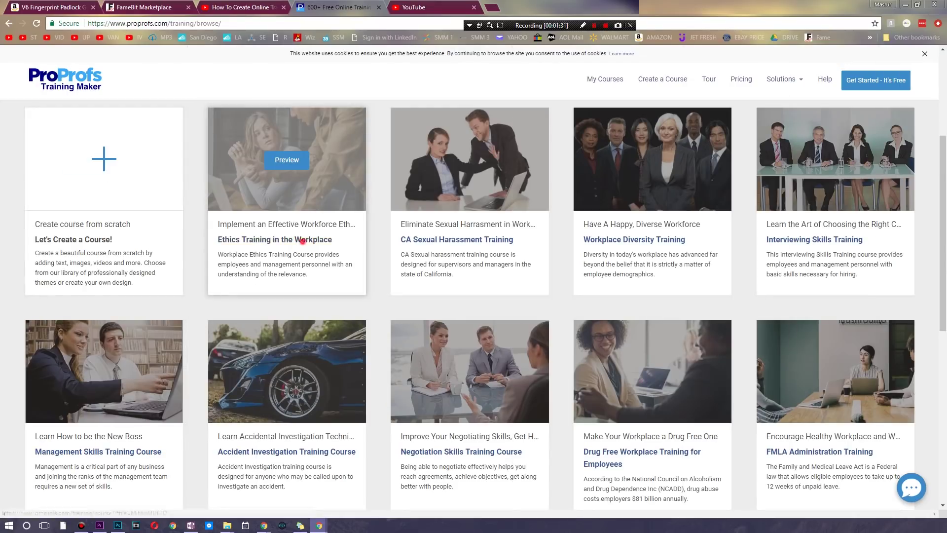
Step: Switch to the course templates and preview the First Aid Training Template
{"action": "scroll", "coordinate": [286, 159], "scroll_direction": "up", "scroll_amount": 5}
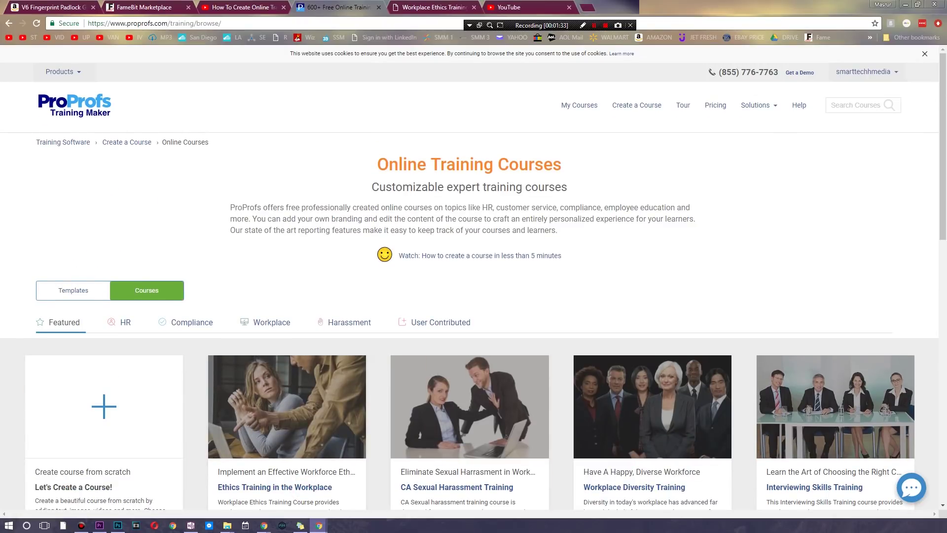
{"action": "left_click", "coordinate": [100, 292]}
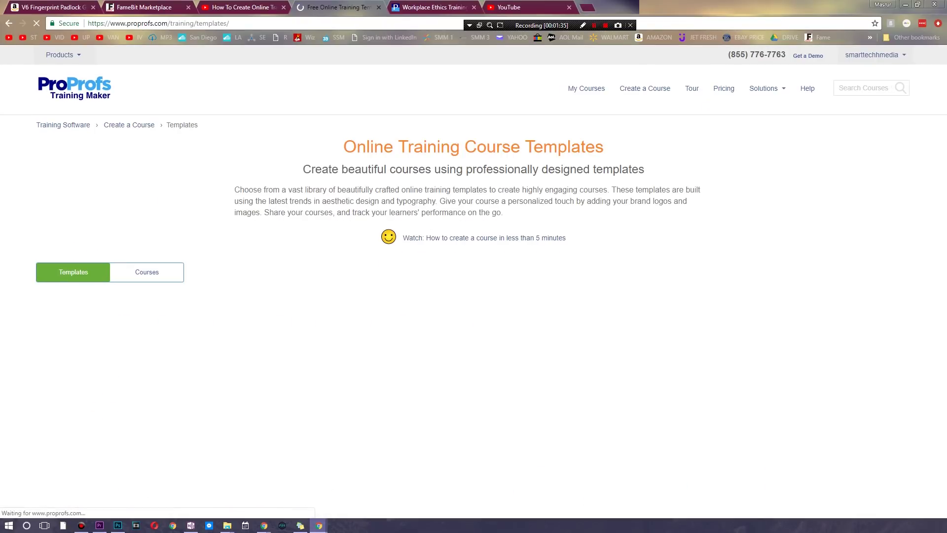
{"action": "scroll", "coordinate": [384, 236], "scroll_direction": "down", "scroll_amount": 4}
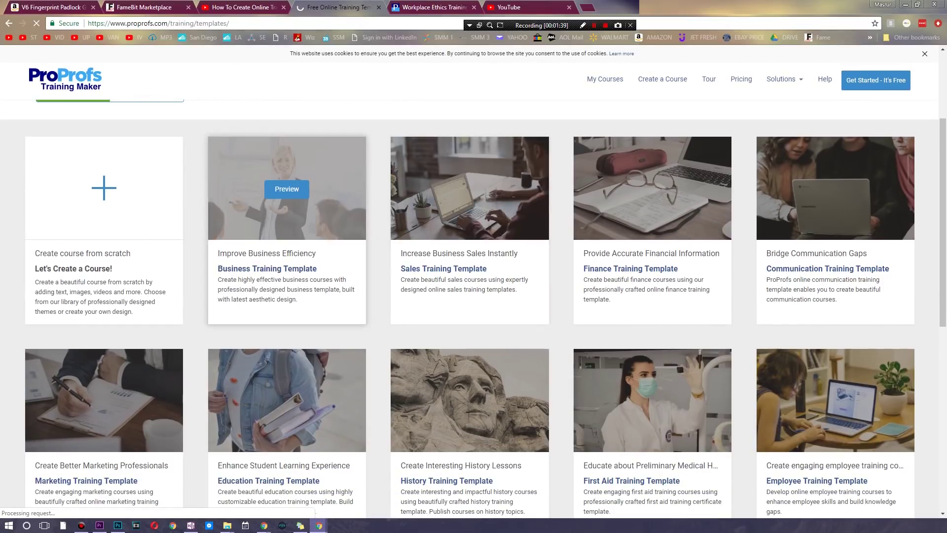
{"action": "scroll", "coordinate": [470, 189], "scroll_direction": "down", "scroll_amount": 1}
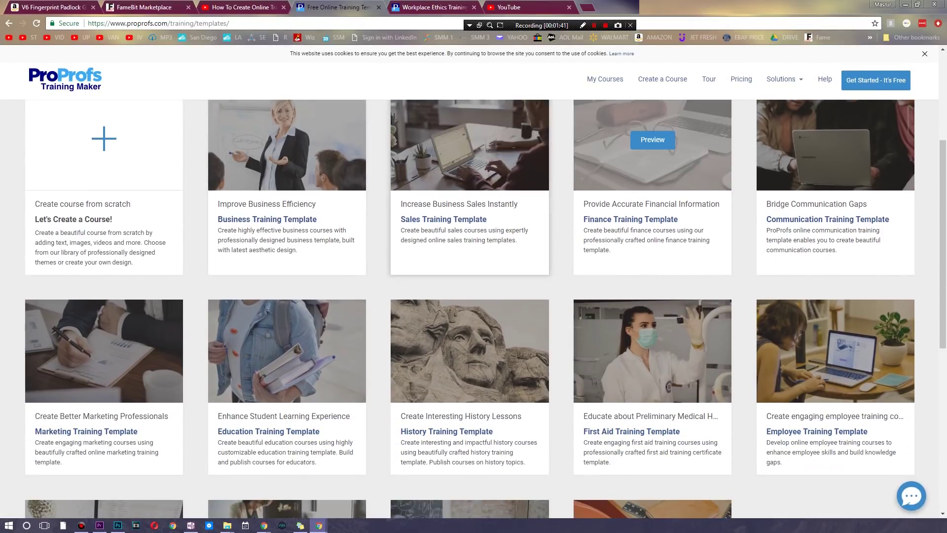
{"action": "scroll", "coordinate": [653, 148], "scroll_direction": "down", "scroll_amount": 4}
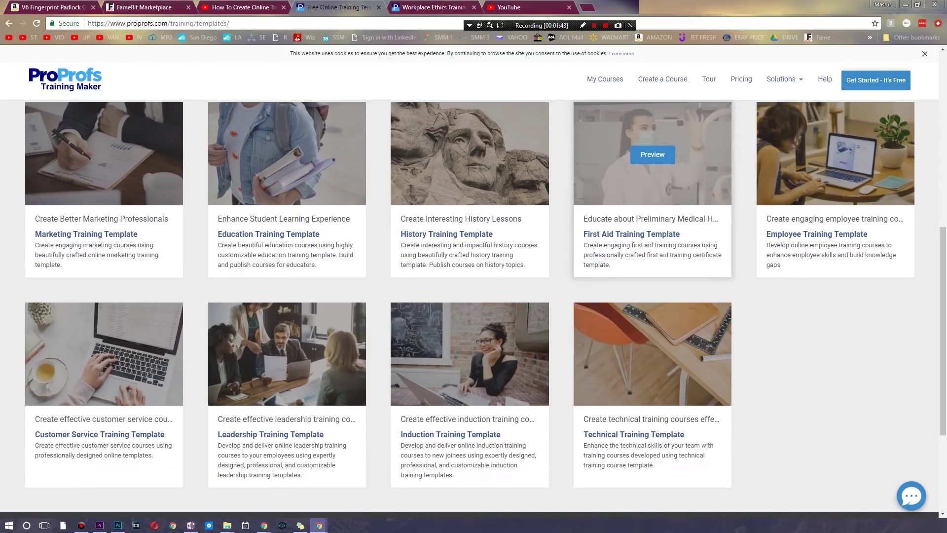
{"action": "left_click", "coordinate": [653, 156]}
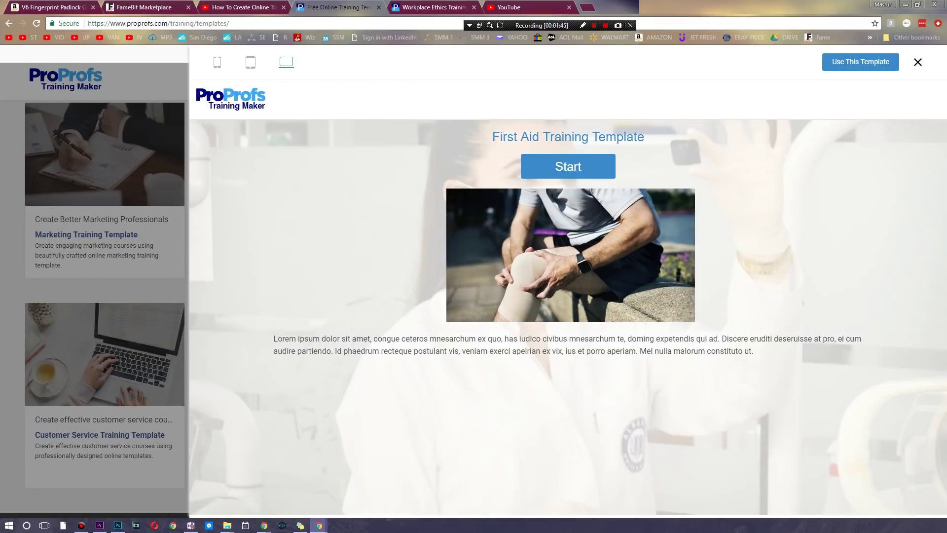
Step: View the First Aid template on tablet and phone, then go back to the History Training Course Template page
{"action": "double_click", "coordinate": [574, 168]}
{"action": "left_click", "coordinate": [563, 141]}
{"action": "left_click", "coordinate": [250, 62]}
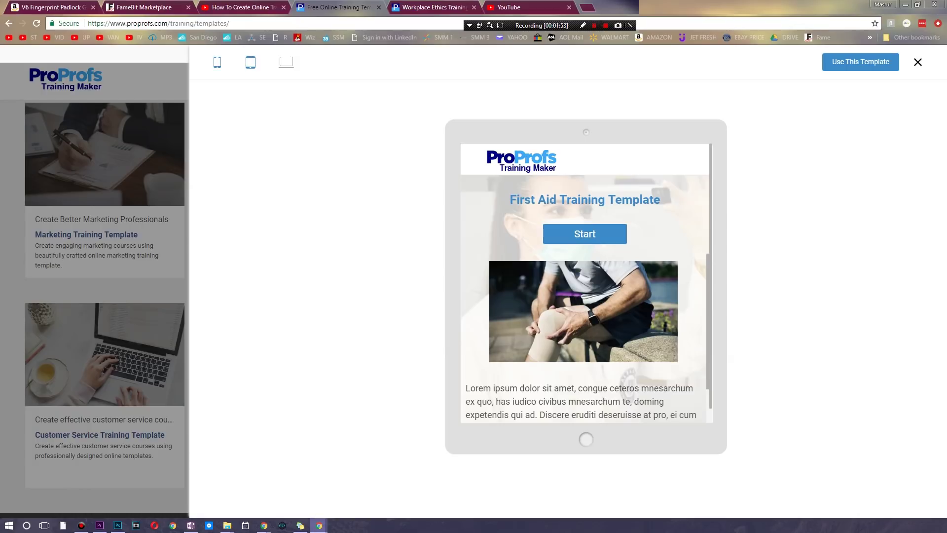
{"action": "left_click", "coordinate": [217, 62]}
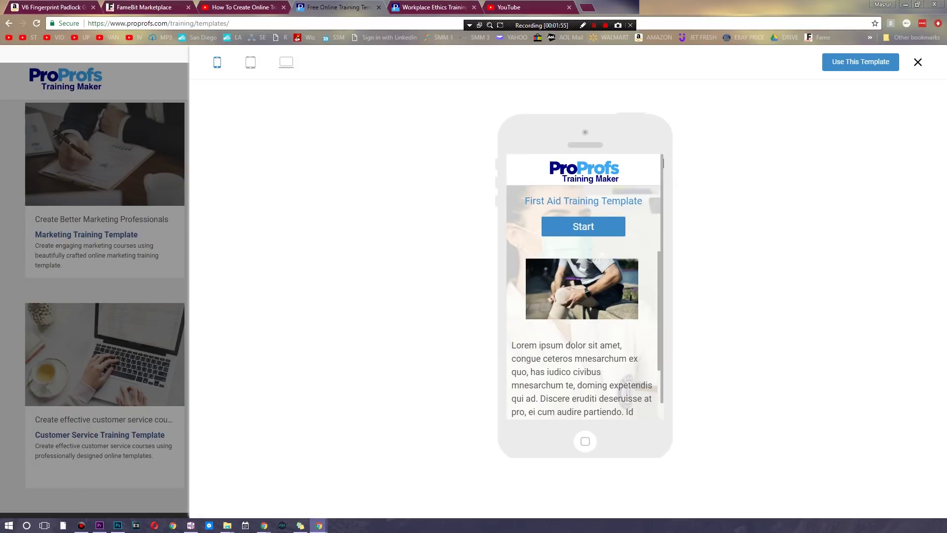
{"action": "key", "text": "alt+Left"}
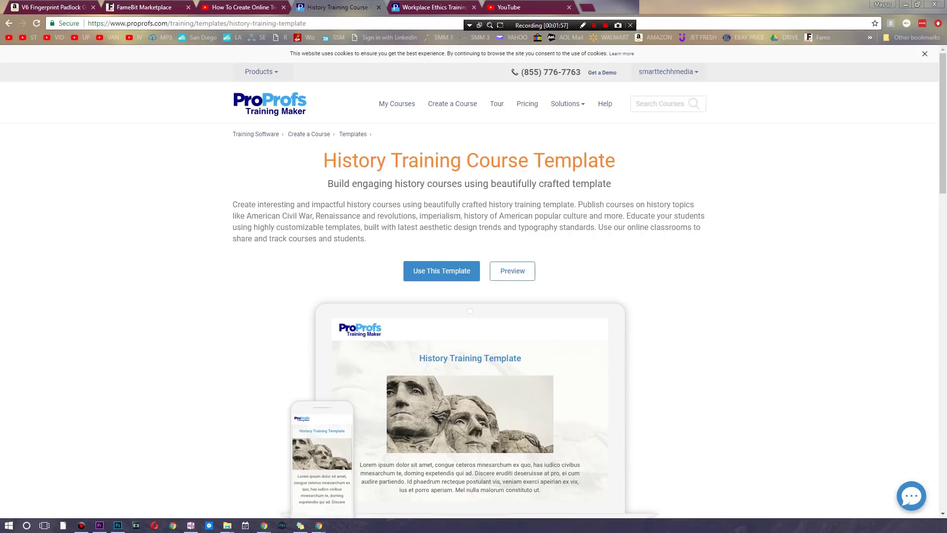
Step: Use the History Training Template to create a new course and open its Settings
{"action": "scroll", "coordinate": [442, 247], "scroll_direction": "down", "scroll_amount": 3}
{"action": "left_click", "coordinate": [441, 132]}
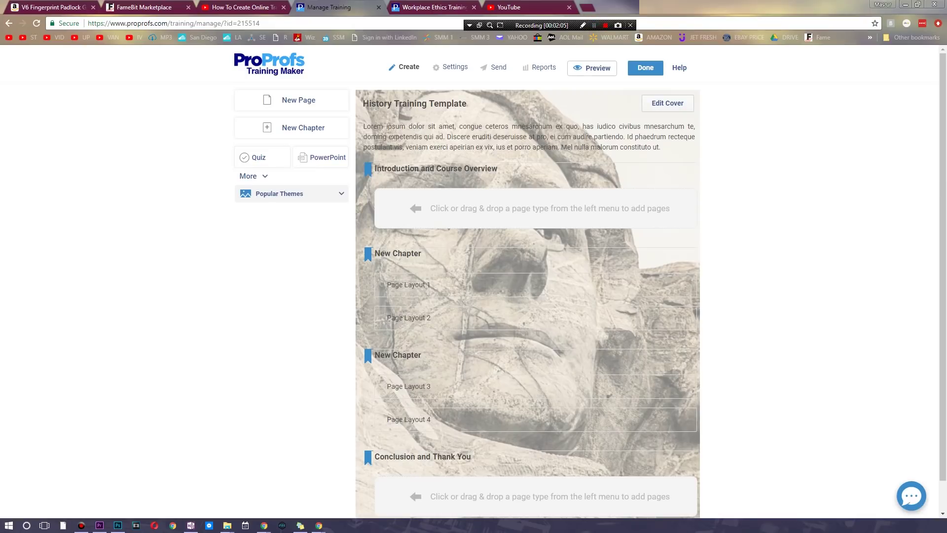
{"action": "left_click", "coordinate": [455, 67]}
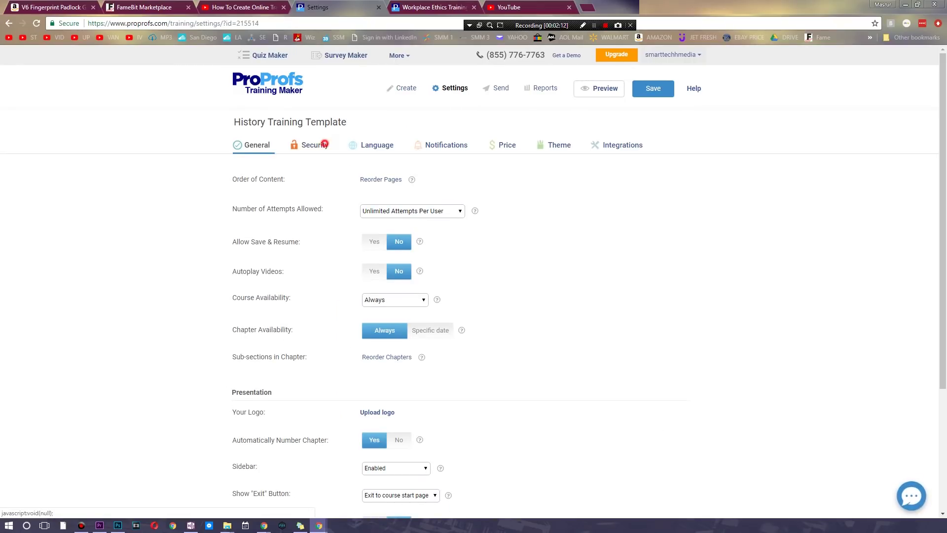
{"action": "left_click", "coordinate": [324, 144]}
{"action": "left_click", "coordinate": [380, 146]}
{"action": "left_click", "coordinate": [449, 145]}
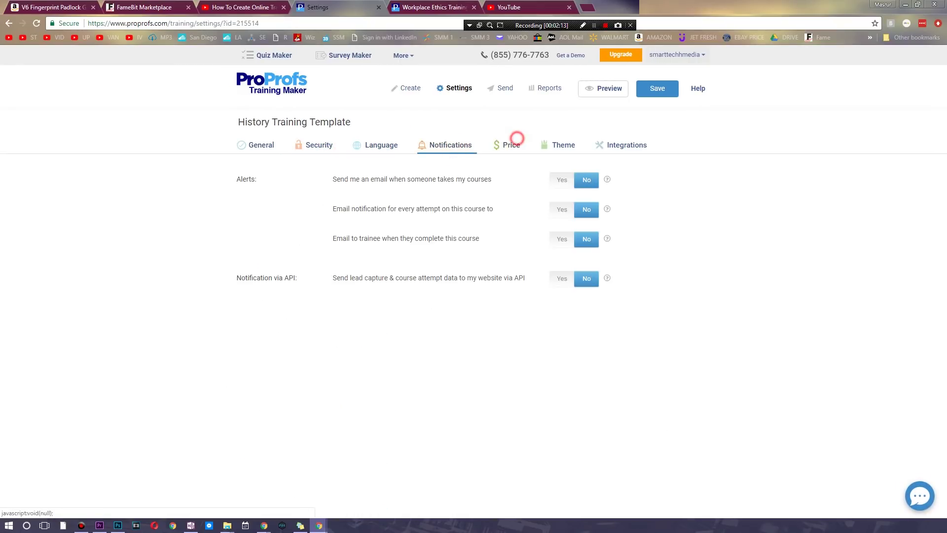
{"action": "left_click", "coordinate": [510, 143]}
{"action": "left_click", "coordinate": [269, 143]}
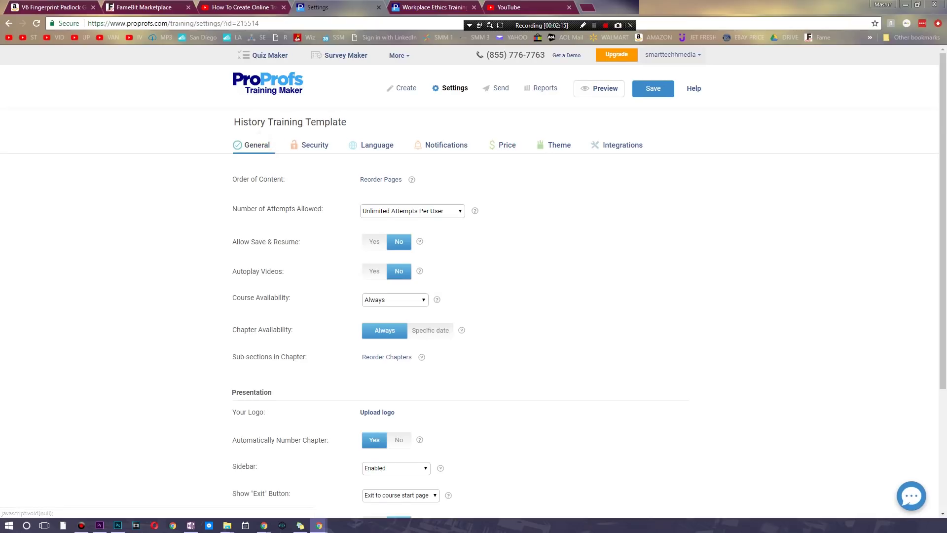
{"action": "scroll", "coordinate": [269, 143], "scroll_direction": "down", "scroll_amount": 3}
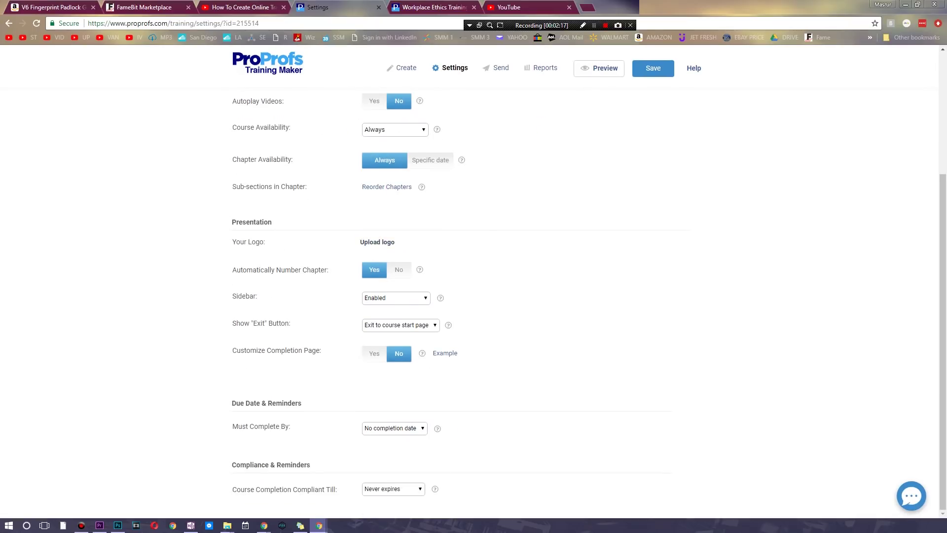
{"action": "scroll", "coordinate": [473, 302], "scroll_direction": "up", "scroll_amount": 4}
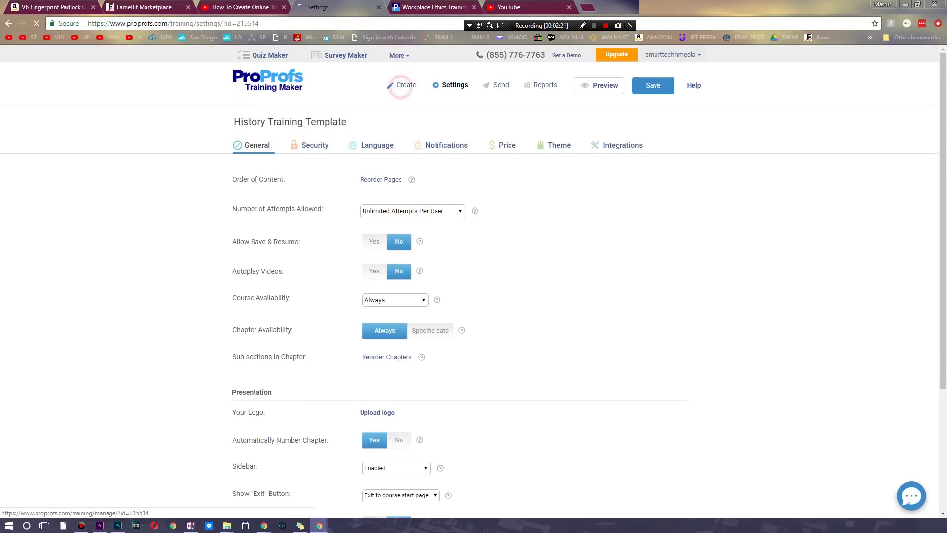
{"action": "left_click", "coordinate": [401, 85]}
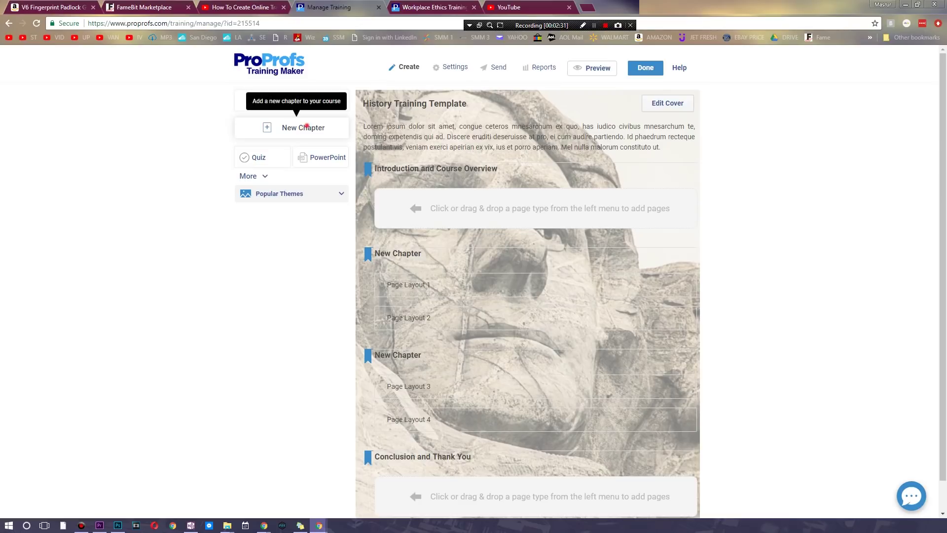
Step: Add a new chapter and title it 'Chapter 5 : How To Use YouTube'
{"action": "left_click", "coordinate": [307, 126]}
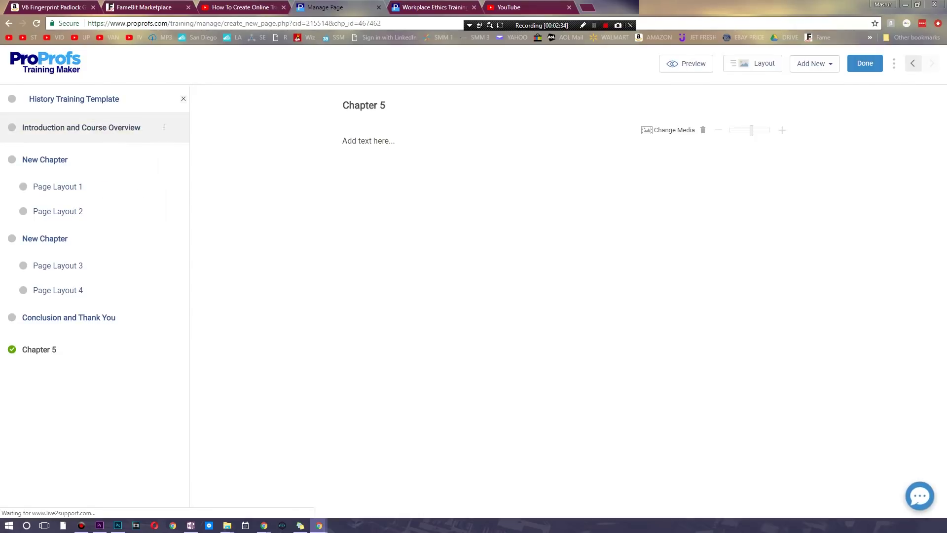
{"action": "left_click", "coordinate": [385, 135]}
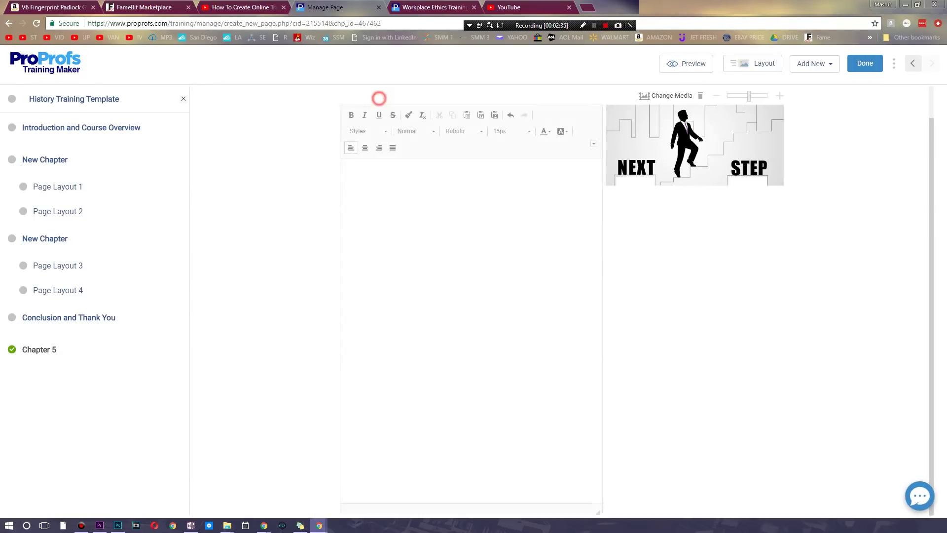
{"action": "left_click", "coordinate": [379, 98]}
{"action": "left_click", "coordinate": [392, 115]}
{"action": "left_click", "coordinate": [340, 98]}
{"action": "left_click", "coordinate": [383, 102]}
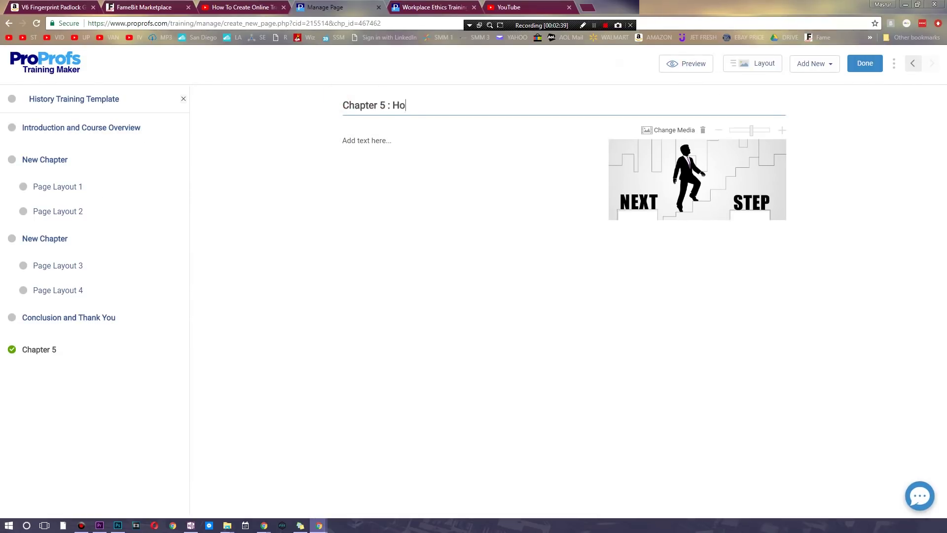
{"action": "type", "text": ": How YO "}
{"action": "type", "text": "Use YouTuyube"}
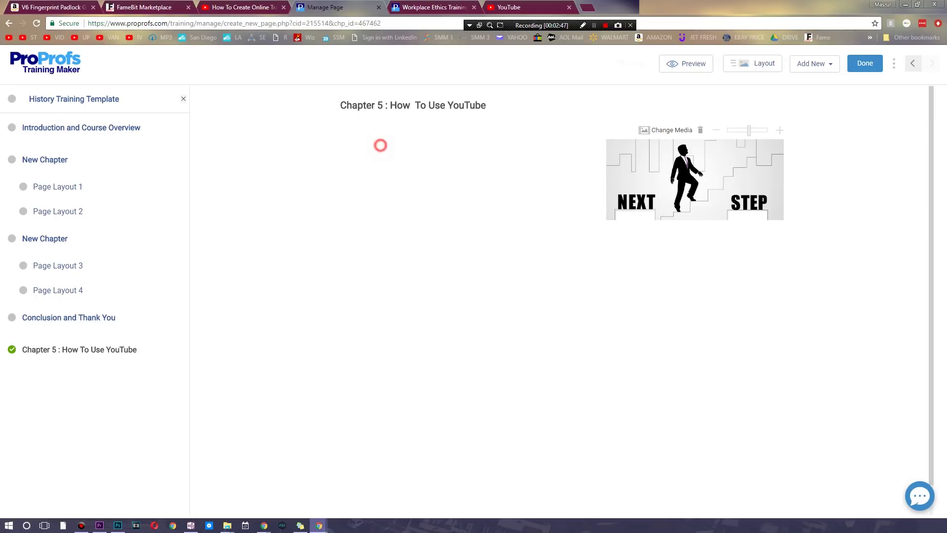
Step: Type placeholder body text on the new page and select it
{"action": "left_click", "coordinate": [380, 142]}
{"action": "type", "text": "dasfdsadasdasdasdfasdas"}
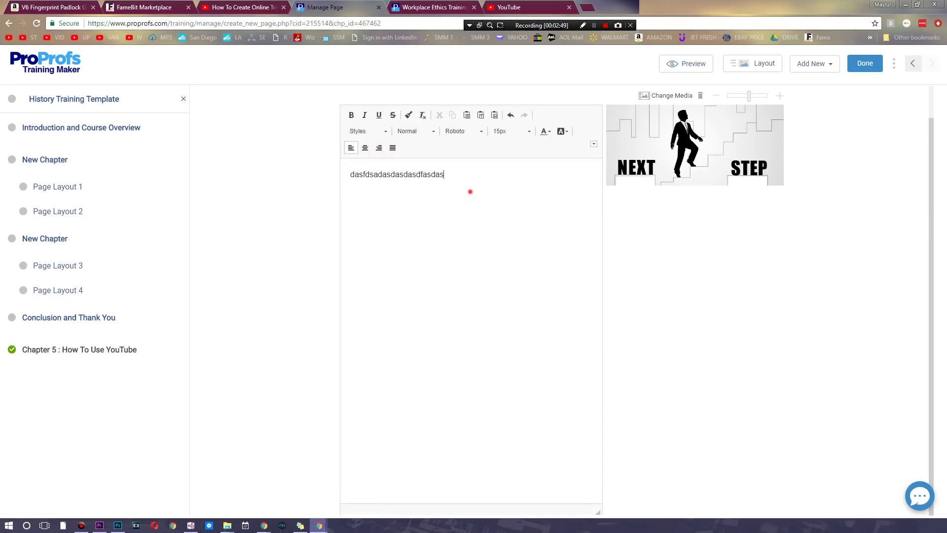
{"action": "triple_click", "coordinate": [470, 192]}
Step: Set the body text to Georgia and make it bold, italic and underlined
{"action": "left_click", "coordinate": [450, 131]}
{"action": "left_click", "coordinate": [470, 204]}
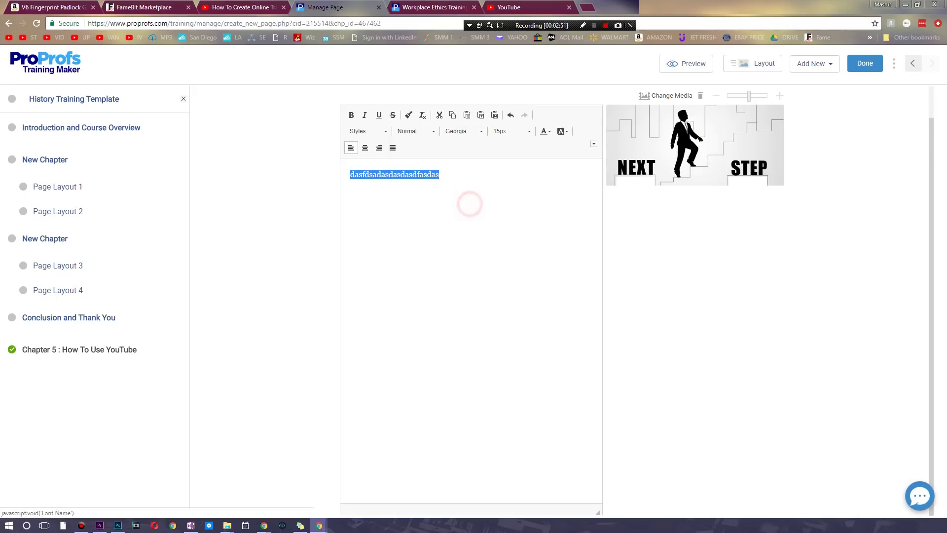
{"action": "left_click", "coordinate": [379, 115]}
{"action": "left_click", "coordinate": [365, 115]}
{"action": "left_click", "coordinate": [351, 114]}
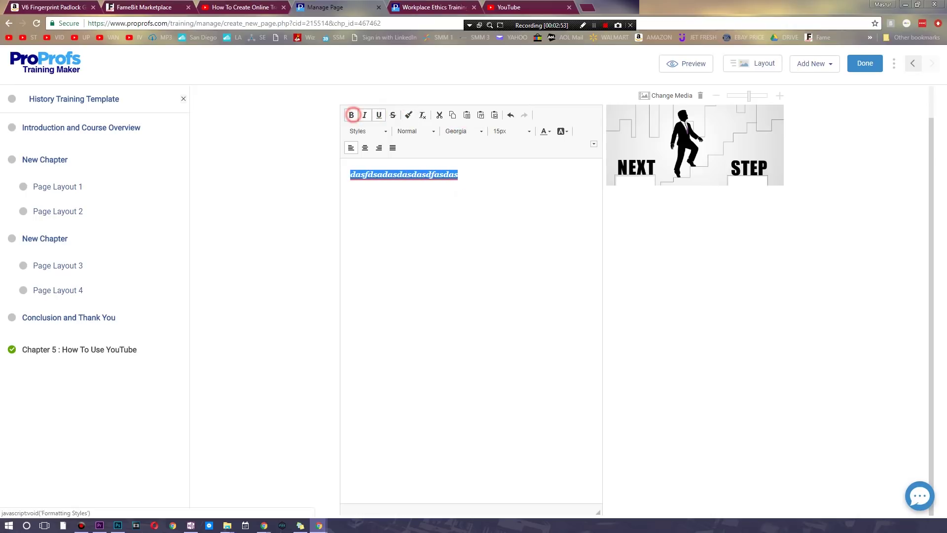
{"action": "left_click", "coordinate": [484, 176]}
Step: Give all but the first two letters of the body text a dark cyan background
{"action": "left_click", "coordinate": [562, 132]}
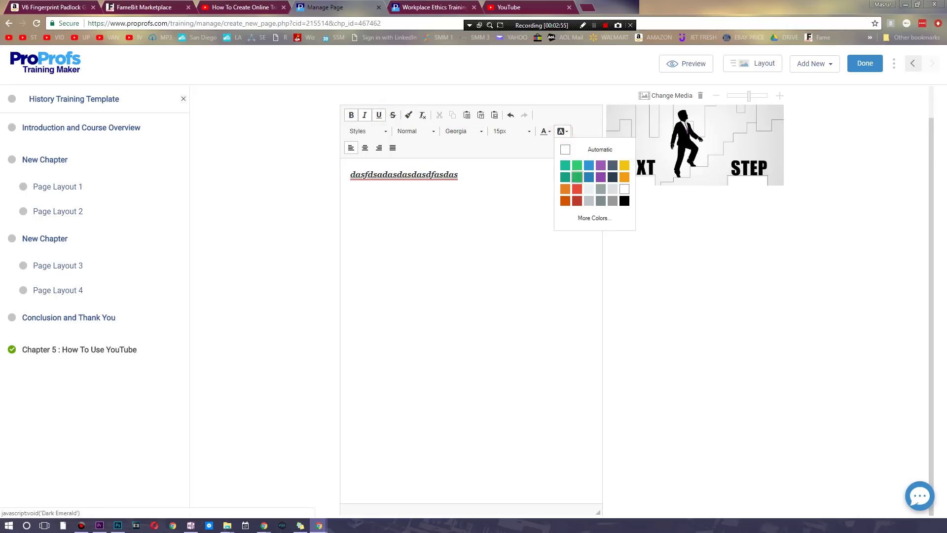
{"action": "left_click", "coordinate": [577, 176]}
{"action": "left_click_drag", "start_coordinate": [360, 175], "coordinate": [458, 174]}
{"action": "left_click", "coordinate": [562, 132]}
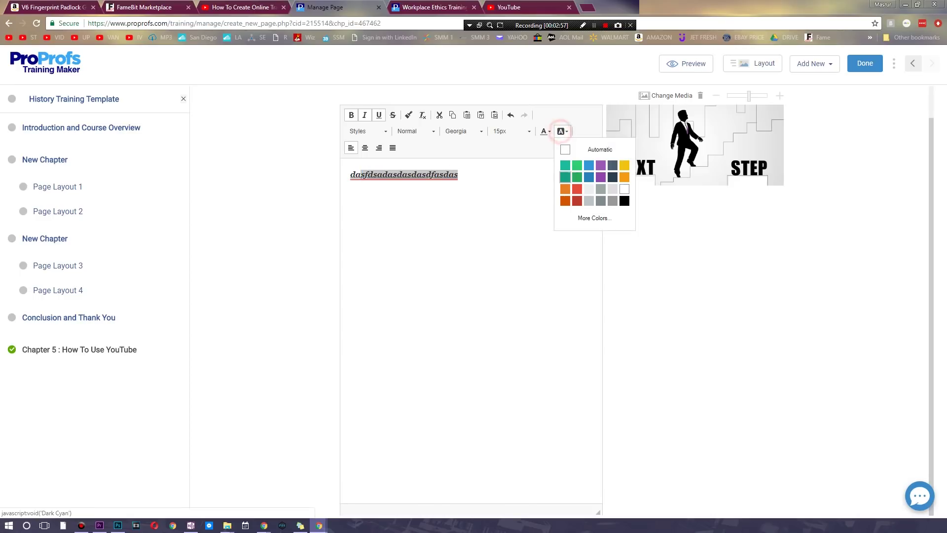
{"action": "left_click", "coordinate": [566, 177]}
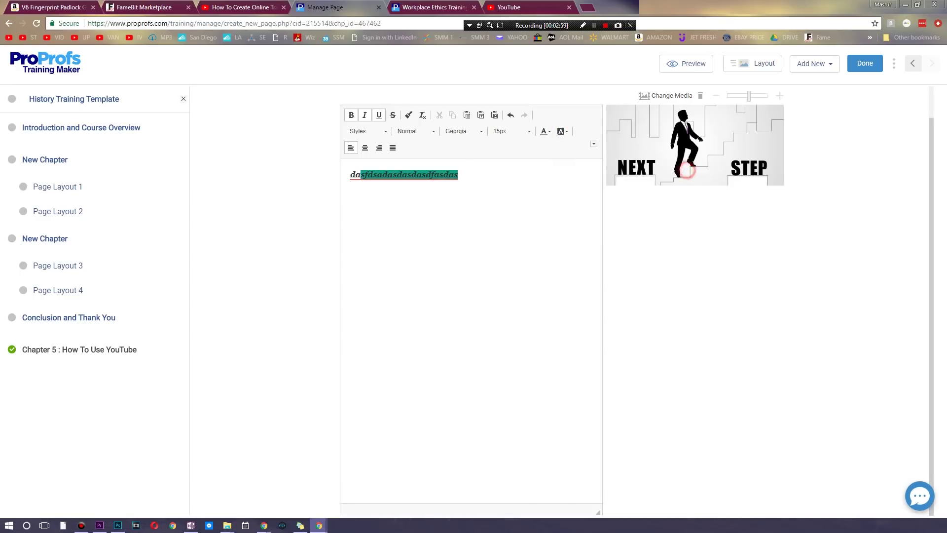
{"action": "left_click", "coordinate": [683, 166]}
{"action": "left_click", "coordinate": [673, 130]}
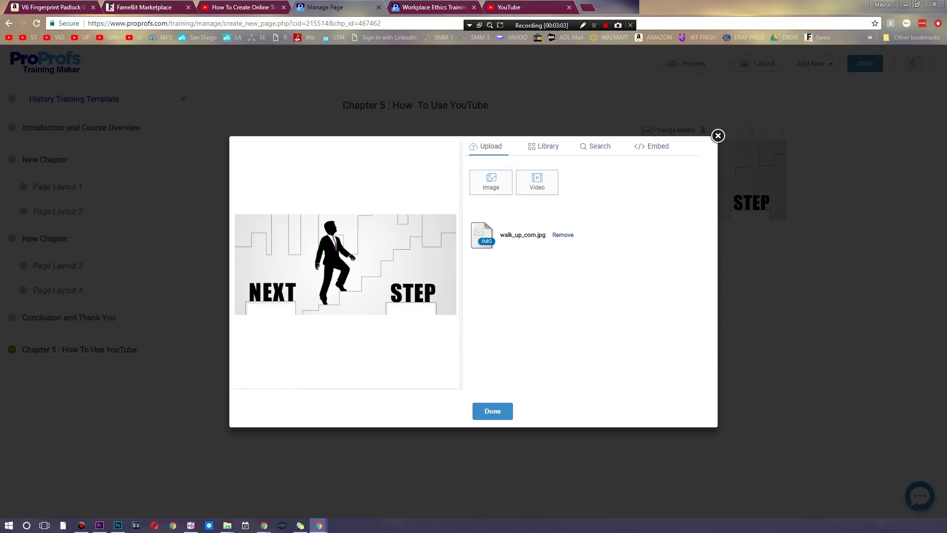
Step: Browse the built-in image library and pick the pink building image
{"action": "left_click", "coordinate": [525, 147]}
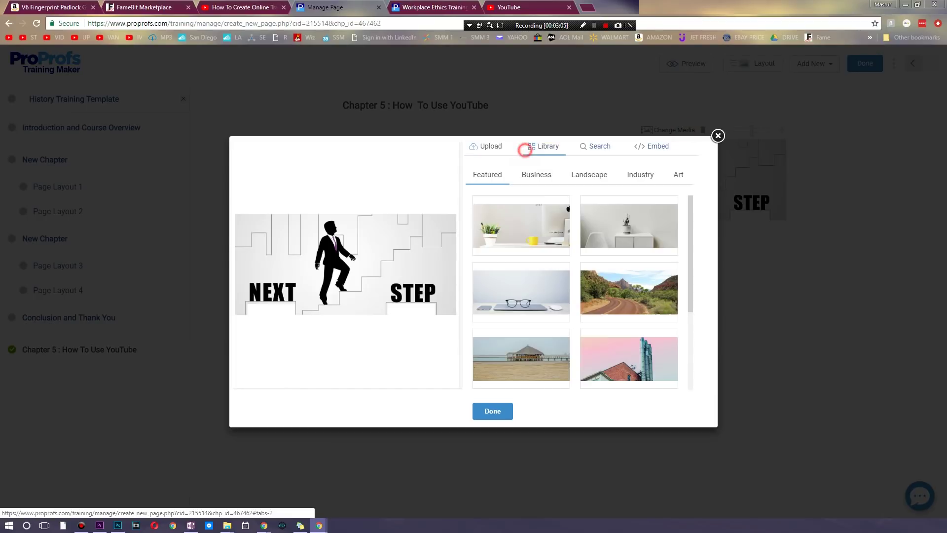
{"action": "scroll", "coordinate": [617, 246], "scroll_direction": "down", "scroll_amount": 3}
{"action": "left_click", "coordinate": [618, 228]}
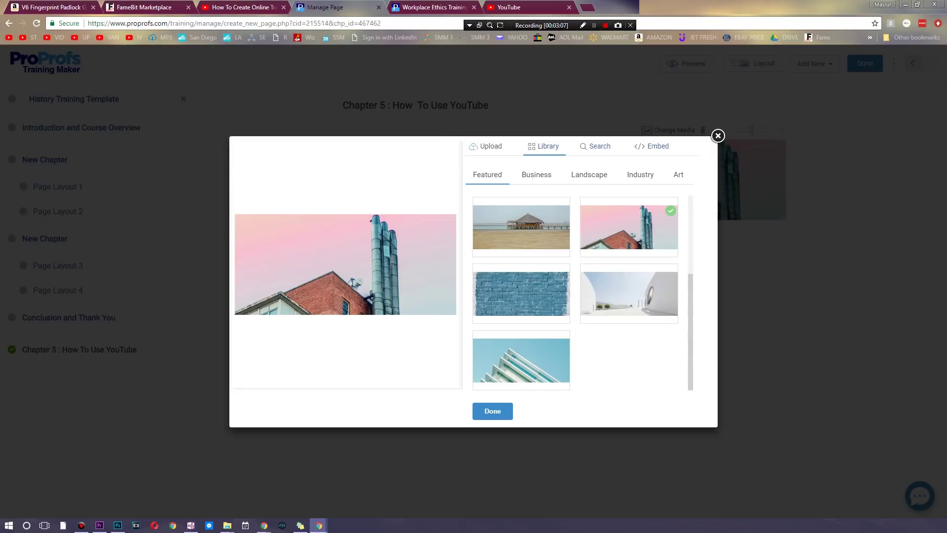
Step: Search Google images for 'Tech', apply the house-of-cards picture, and go to Page Layout 1
{"action": "left_click", "coordinate": [597, 146]}
{"action": "left_click", "coordinate": [575, 205]}
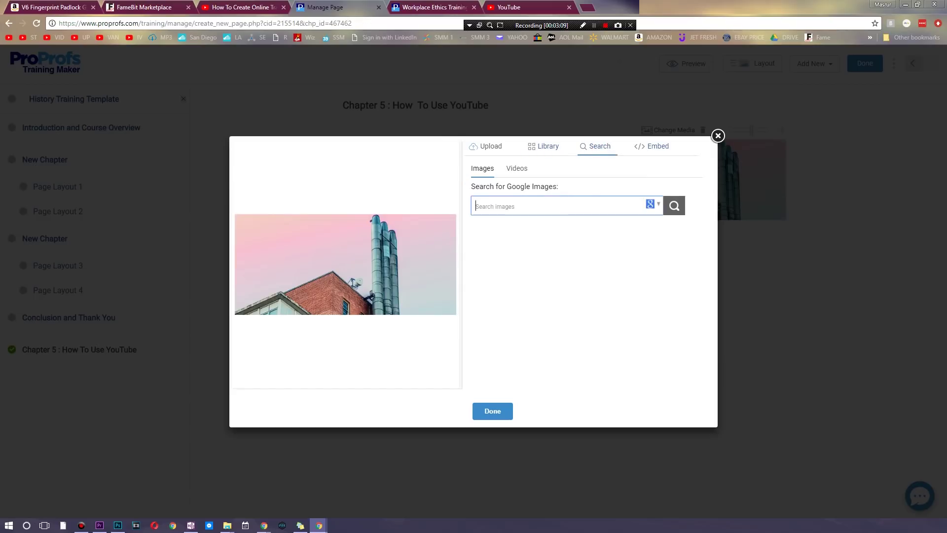
{"action": "type", "text": "Tech"}
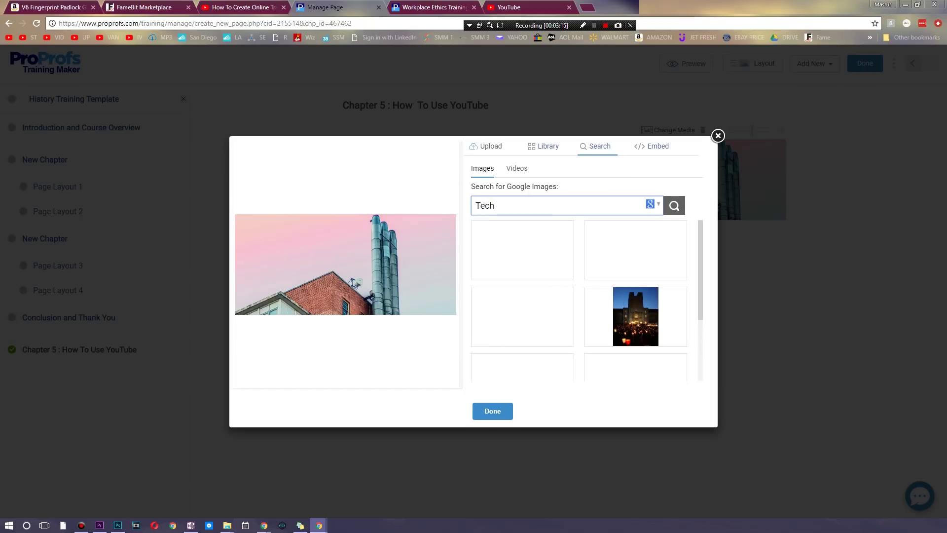
{"action": "left_click", "coordinate": [635, 250]}
{"action": "left_click", "coordinate": [491, 407]}
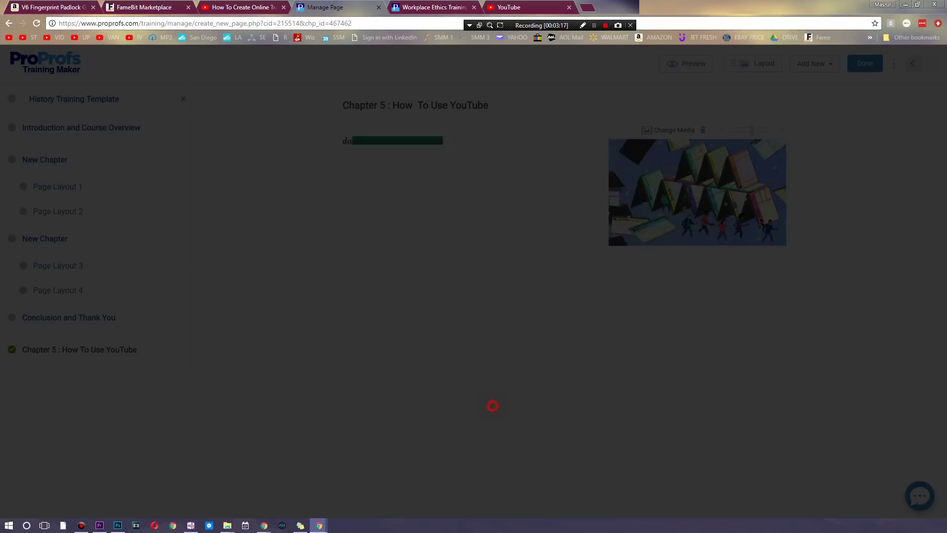
{"action": "left_click", "coordinate": [122, 191]}
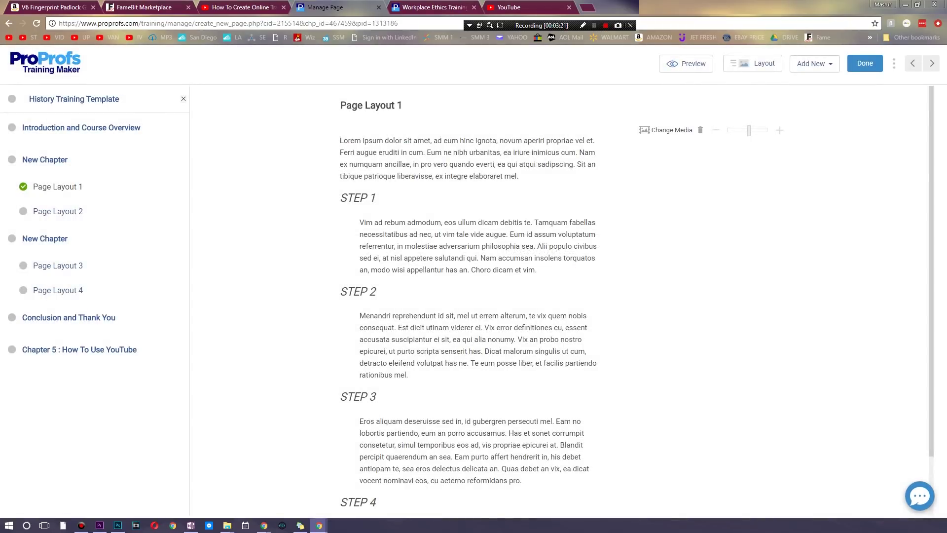
Step: Open Page Layout 2 for editing and select its opening paragraph
{"action": "scroll", "coordinate": [471, 331], "scroll_direction": "down", "scroll_amount": 3}
{"action": "scroll", "coordinate": [471, 331], "scroll_direction": "up", "scroll_amount": 3}
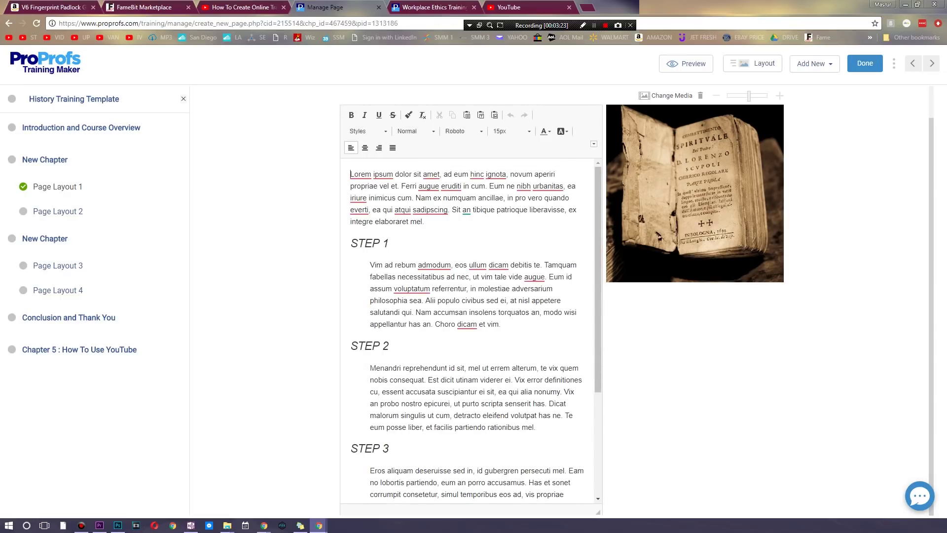
{"action": "left_click", "coordinate": [389, 243]}
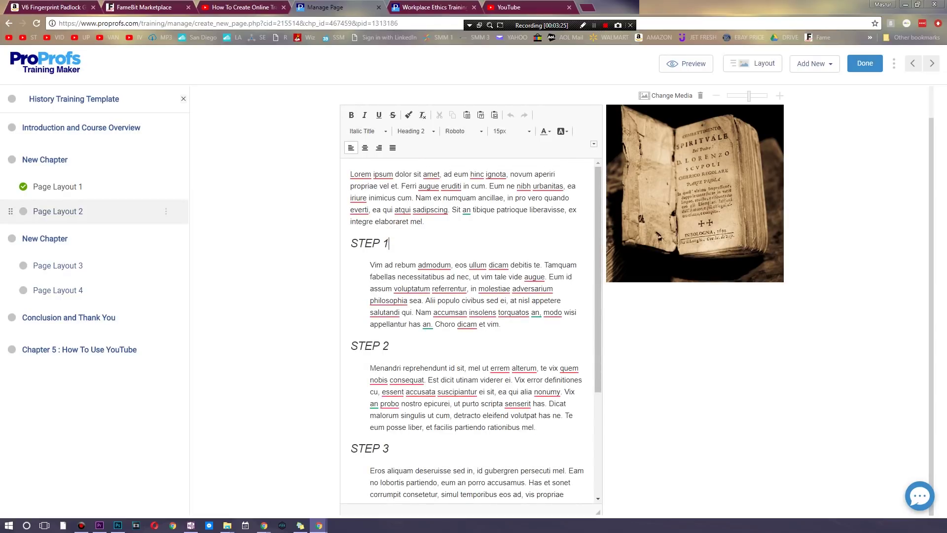
{"action": "left_click", "coordinate": [75, 211]}
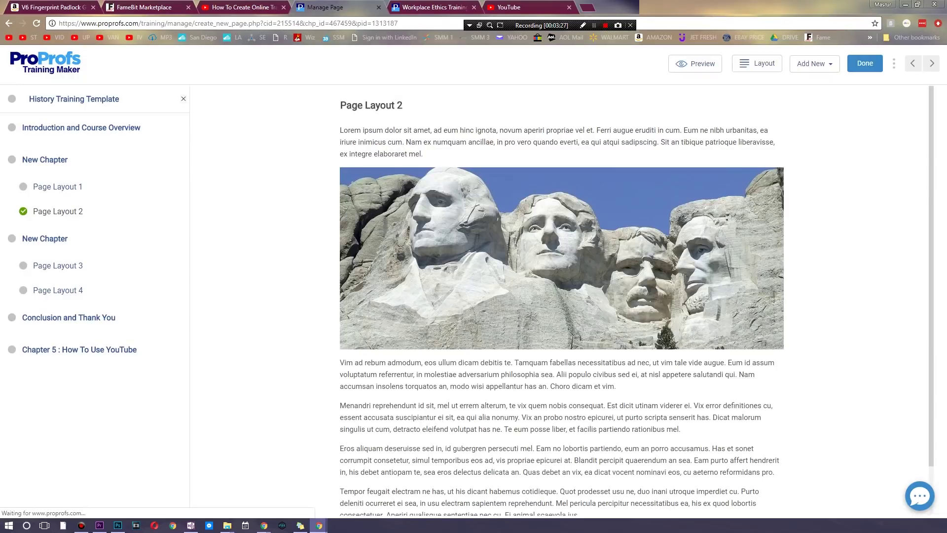
{"action": "left_click", "coordinate": [583, 259]}
{"action": "left_click", "coordinate": [528, 311]}
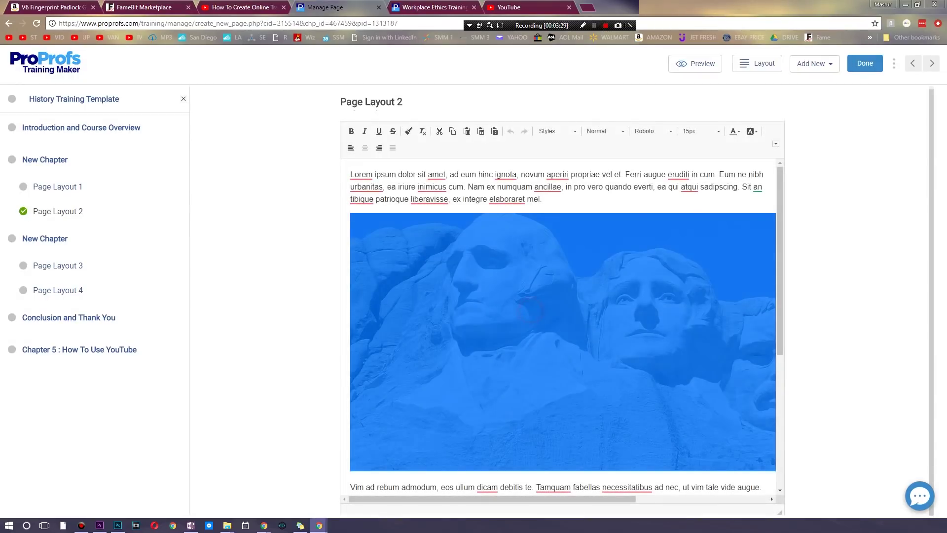
{"action": "left_click", "coordinate": [594, 188]}
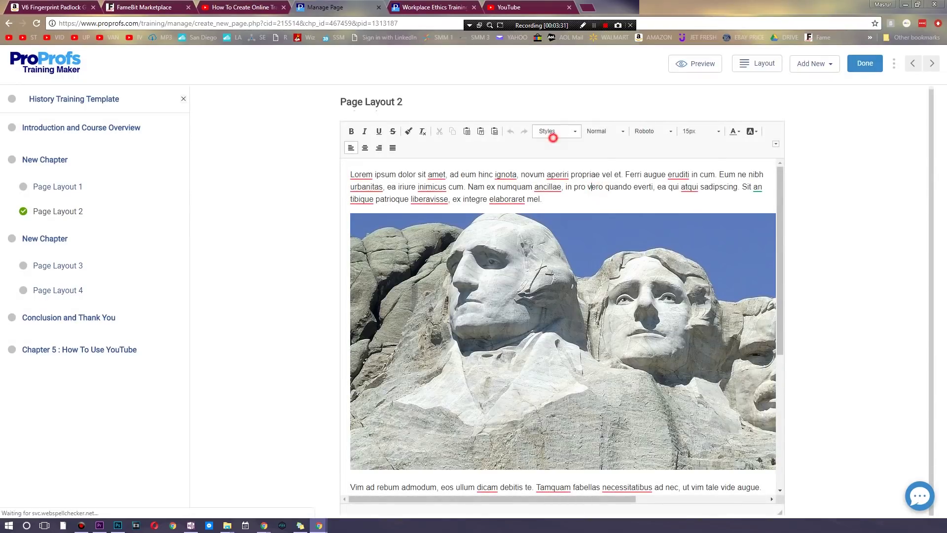
Step: Apply Italic Title style, Normal format and font size 11 to the paragraph, then save the page
{"action": "left_click", "coordinate": [554, 131]}
{"action": "left_click", "coordinate": [565, 152]}
{"action": "left_click", "coordinate": [604, 131]}
{"action": "left_click", "coordinate": [599, 158]}
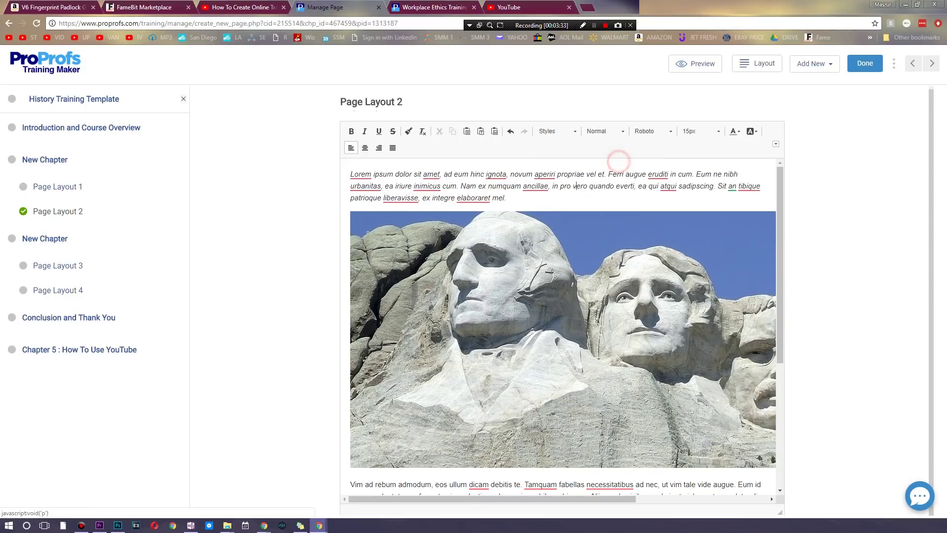
{"action": "left_click", "coordinate": [696, 131]}
{"action": "left_click", "coordinate": [691, 192]}
{"action": "left_click", "coordinate": [752, 132]}
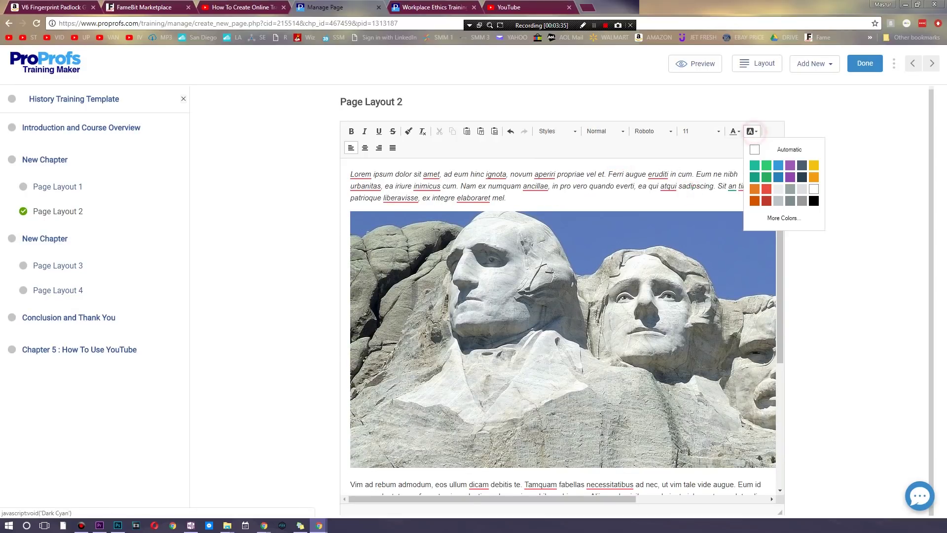
{"action": "left_click", "coordinate": [752, 132]}
{"action": "scroll", "coordinate": [562, 321], "scroll_direction": "down", "scroll_amount": 5}
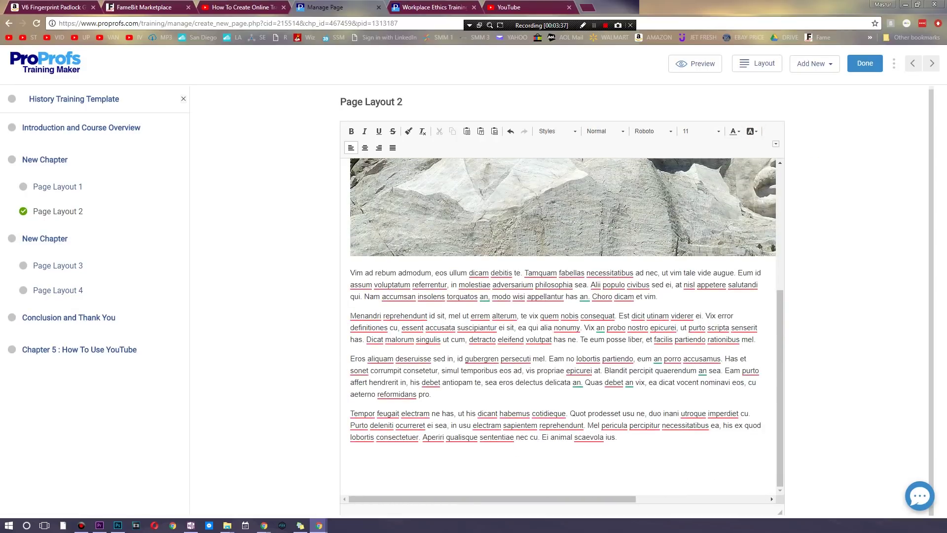
{"action": "left_click", "coordinate": [865, 63]}
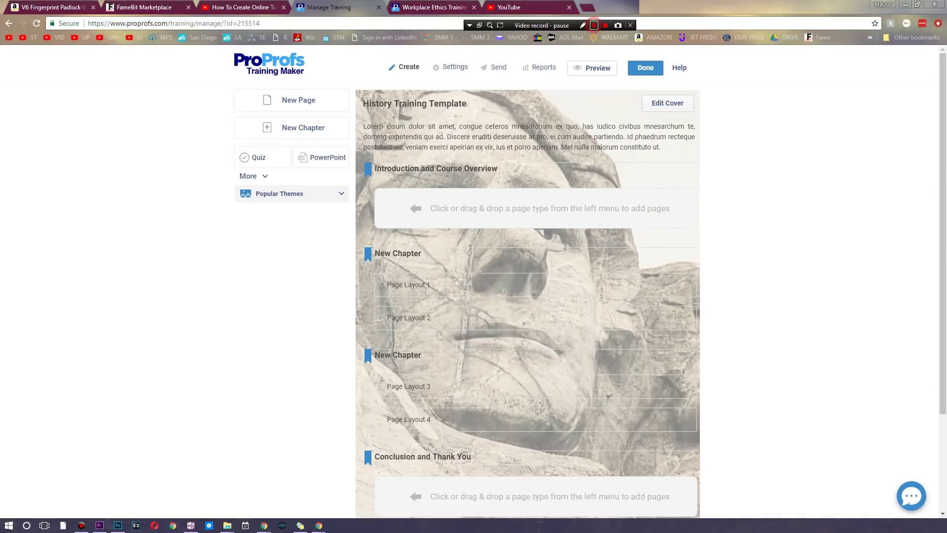
Step: Expand Popular Themes and apply the Cloud theme to the History Training Template course
{"action": "mouse_move", "coordinate": [323, 157]}
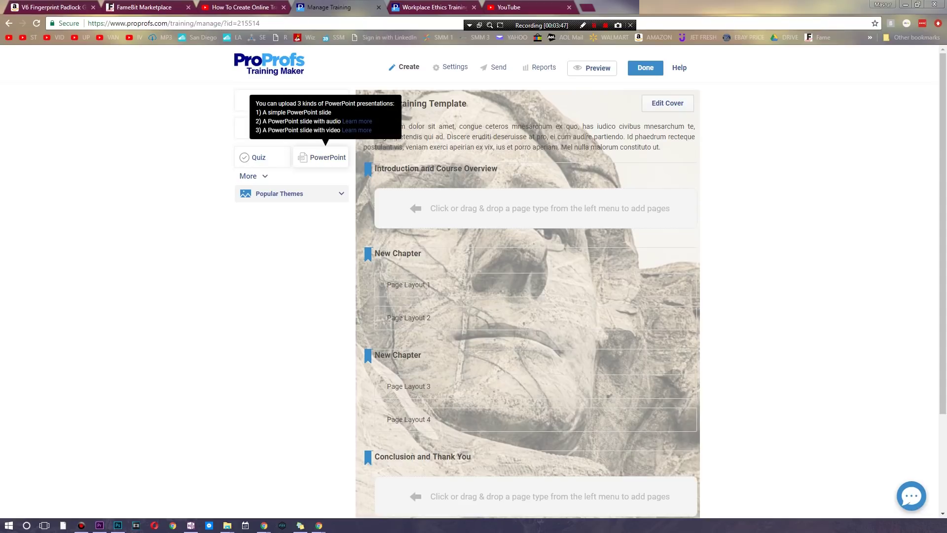
{"action": "left_click", "coordinate": [279, 193]}
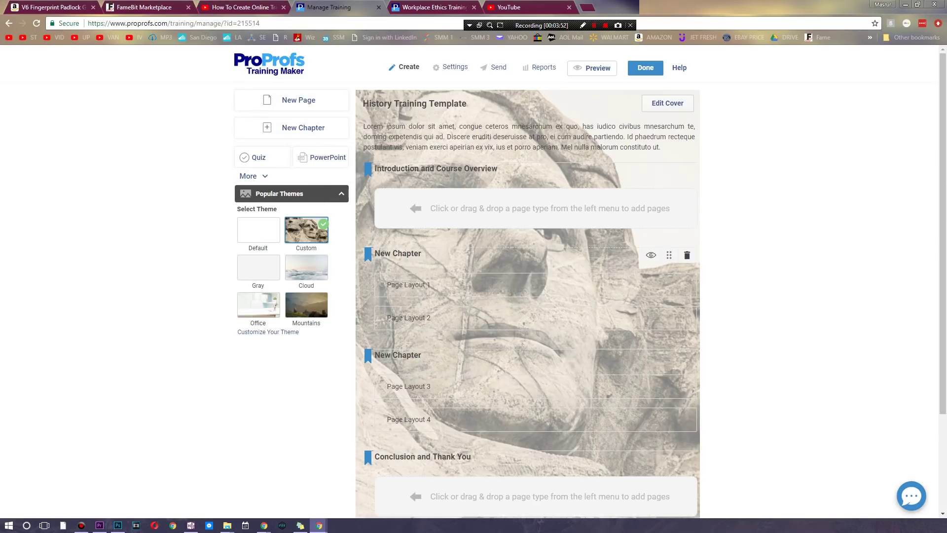
{"action": "scroll", "coordinate": [528, 296], "scroll_direction": "down", "scroll_amount": 2}
{"action": "scroll", "coordinate": [528, 296], "scroll_direction": "up", "scroll_amount": 2}
{"action": "scroll", "coordinate": [543, 197], "scroll_direction": "down", "scroll_amount": 1}
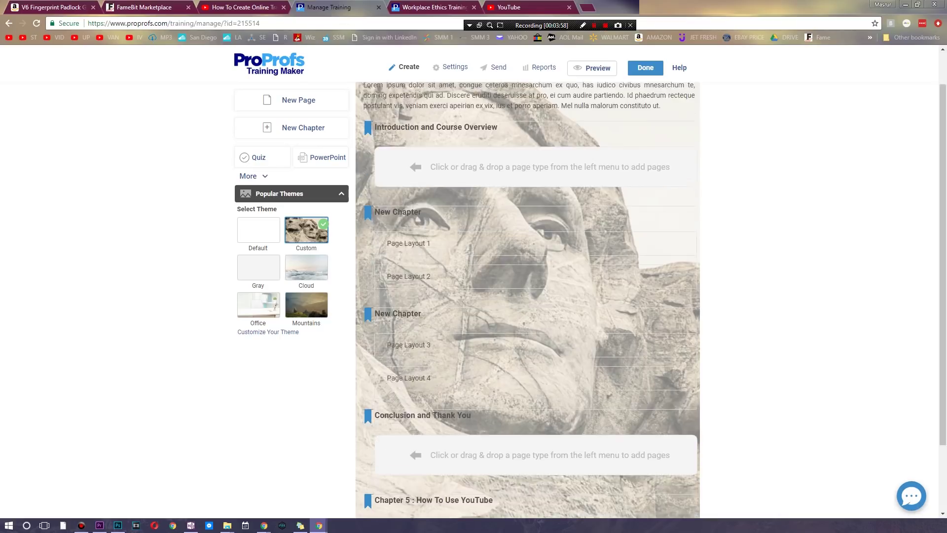
{"action": "left_click", "coordinate": [296, 264]}
{"action": "scroll", "coordinate": [527, 296], "scroll_direction": "up", "scroll_amount": 1}
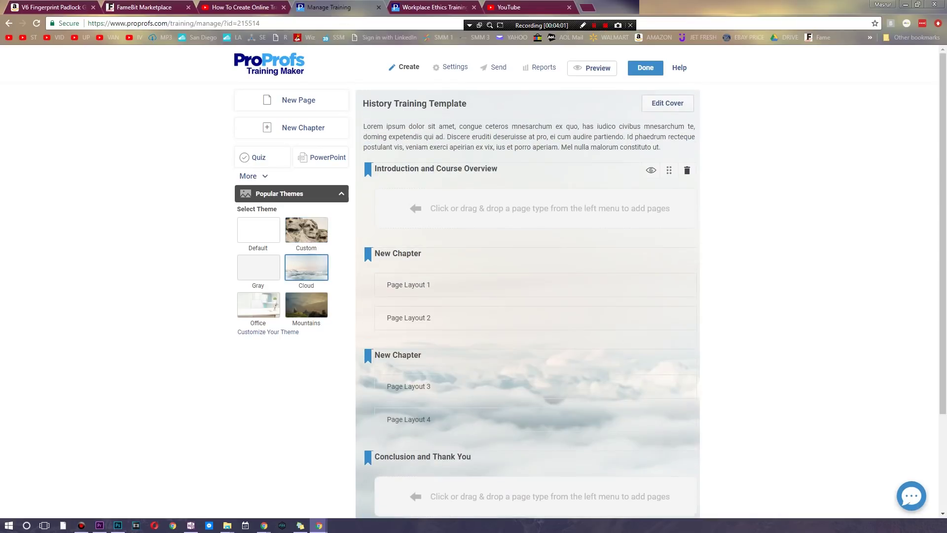
{"action": "left_click", "coordinate": [684, 104]}
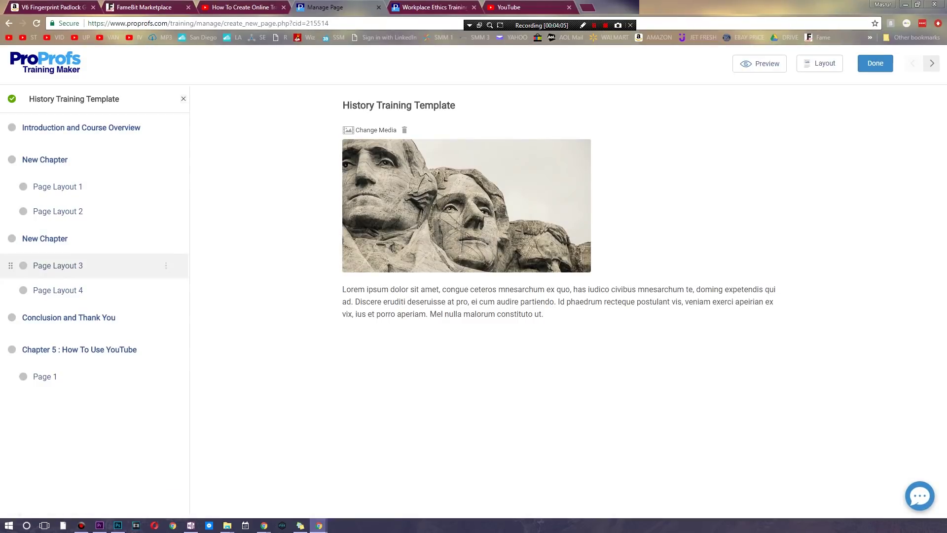
Step: Give the Chapter 5 page the Media on Top layout, then preview the course
{"action": "left_click", "coordinate": [128, 343]}
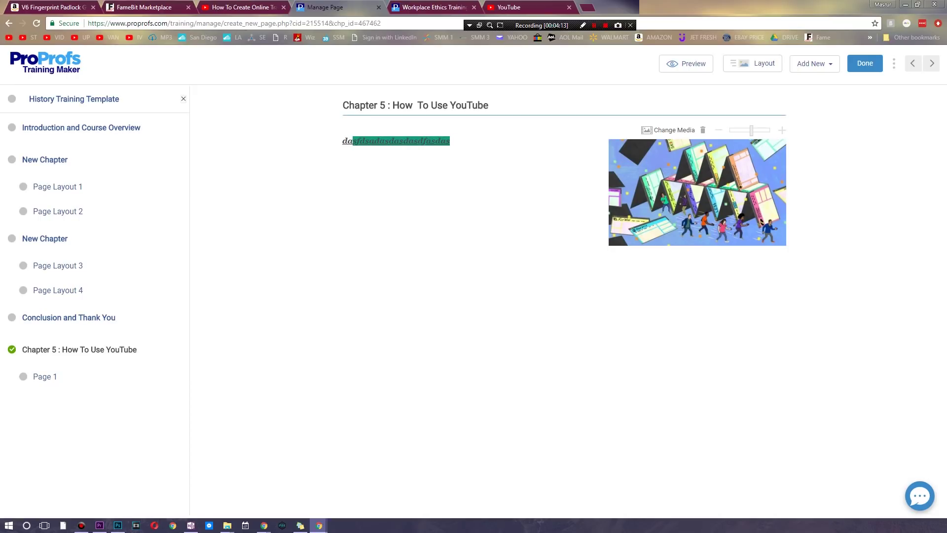
{"action": "left_click", "coordinate": [755, 63]}
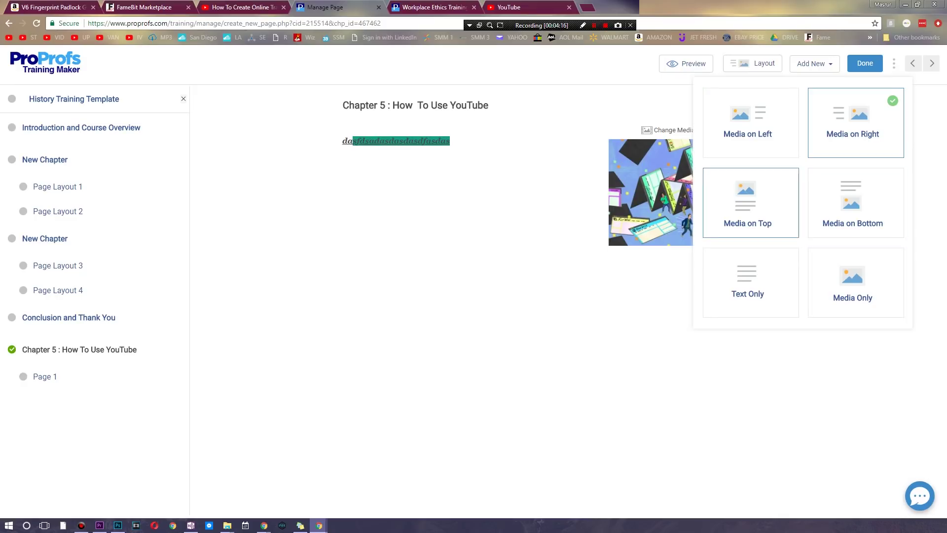
{"action": "left_click", "coordinate": [768, 220]}
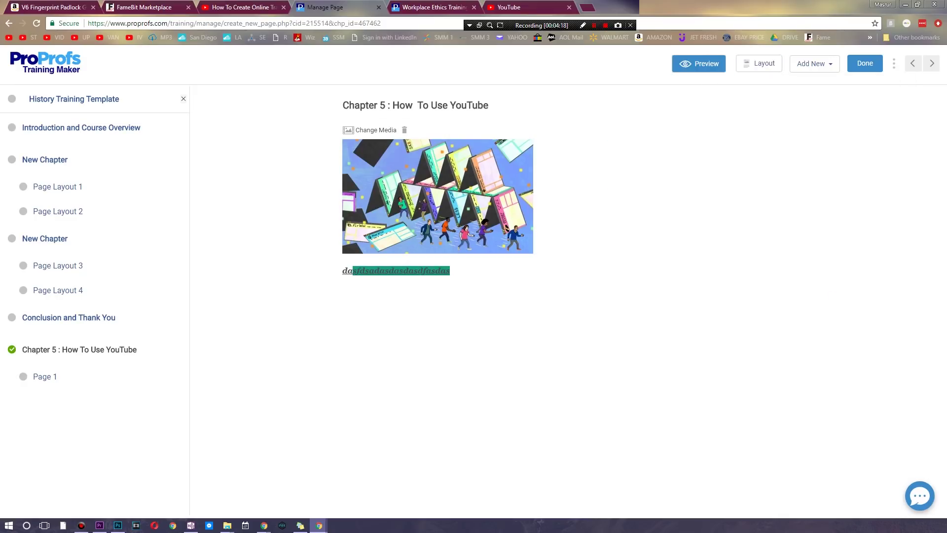
{"action": "left_click", "coordinate": [699, 63]}
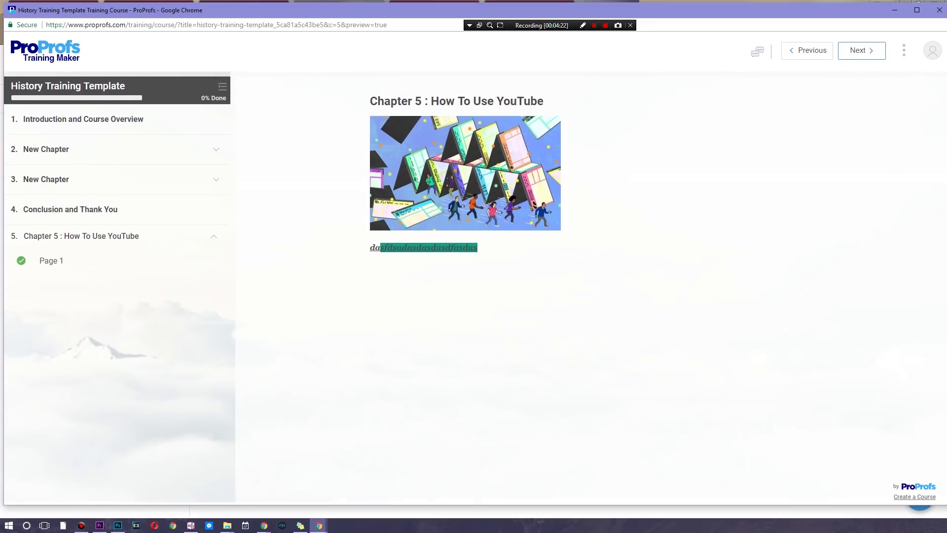
{"action": "left_click", "coordinate": [184, 158]}
Step: Browse chapters in the preview, ending on the Conclusion and Thank You chapter
{"action": "left_click", "coordinate": [165, 198]}
{"action": "left_click", "coordinate": [102, 210]}
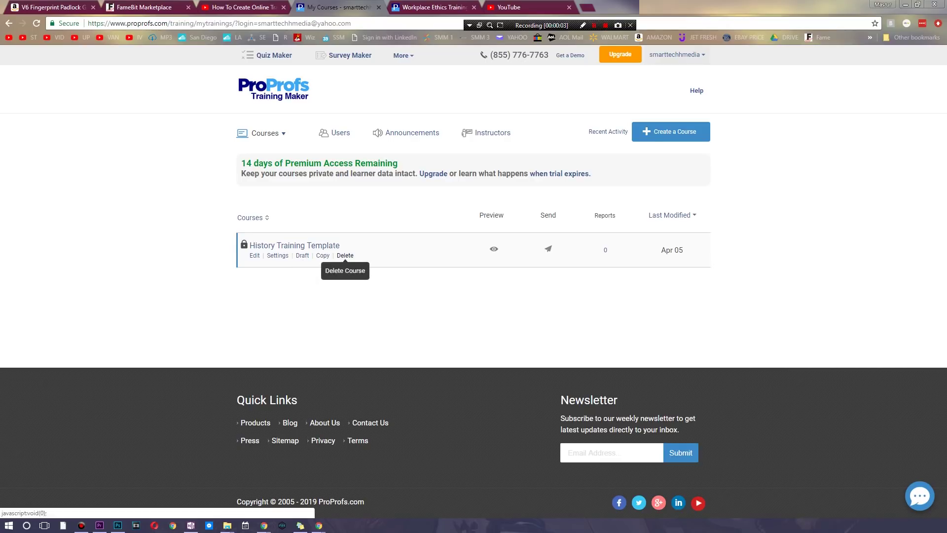
Step: Go to Users and open the Instructors list
{"action": "left_click", "coordinate": [330, 133]}
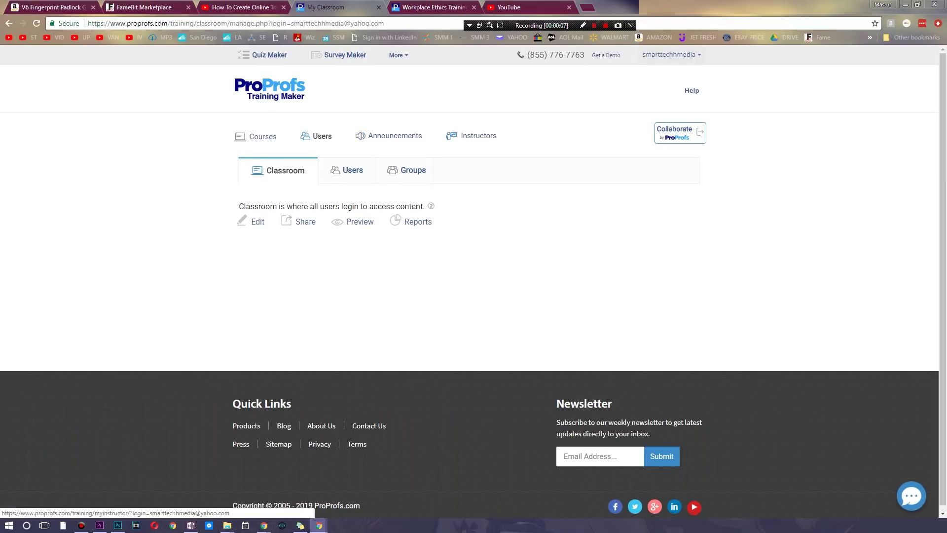
{"action": "left_click", "coordinate": [470, 137]}
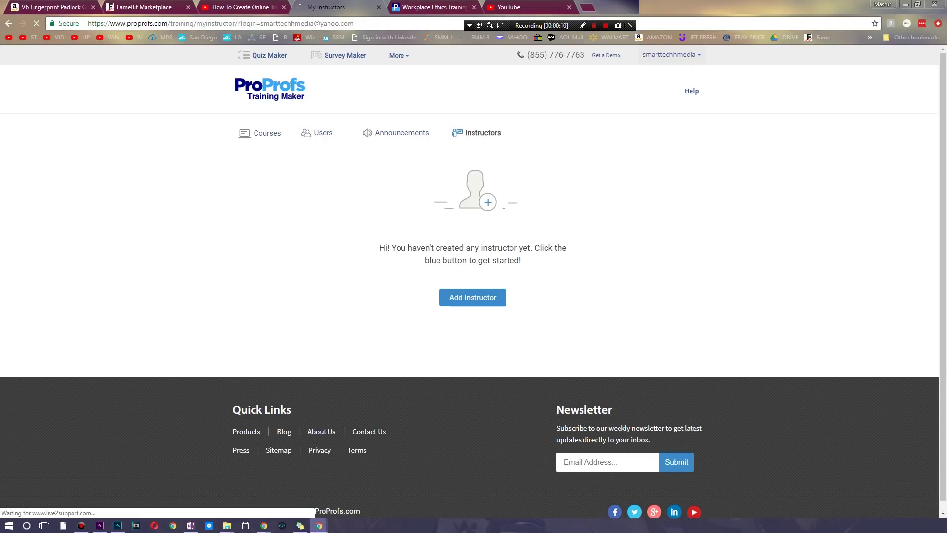